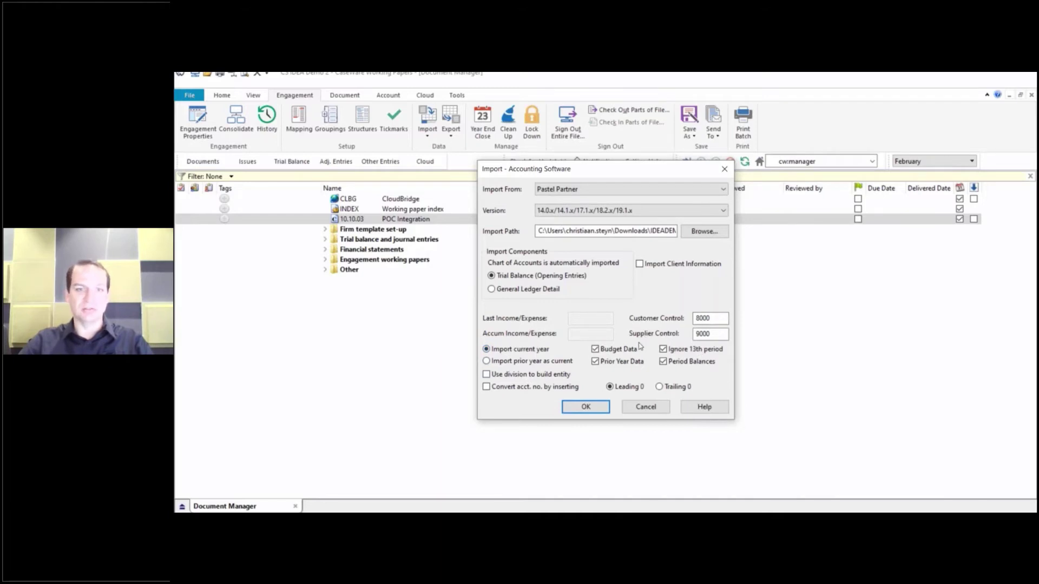
# Import the current-year trial balance opening entries from Pastel Partner, including budget data, prior year data and period balances
pyautogui.click(586, 407)
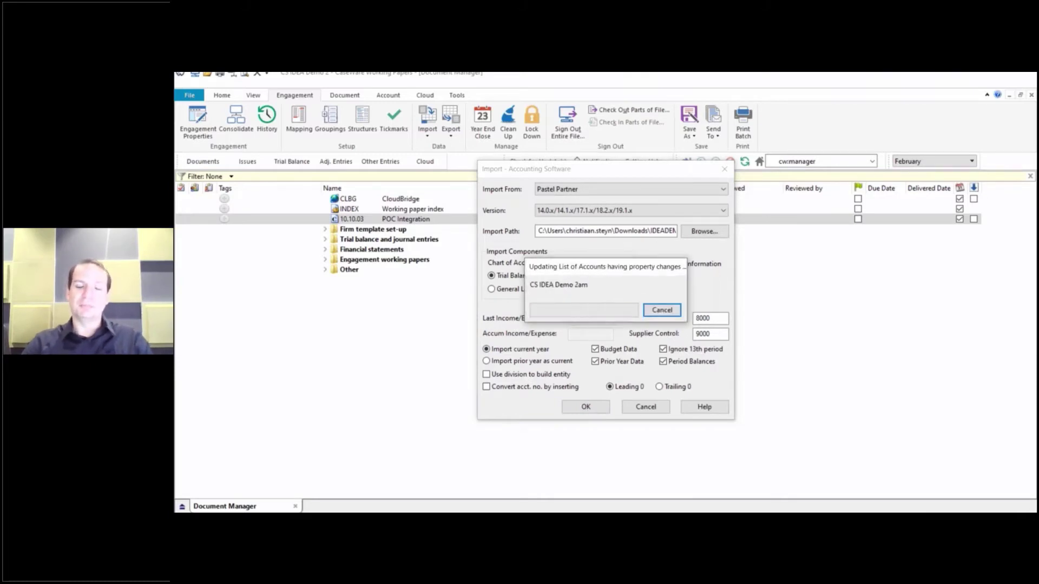
pyautogui.press('Return')
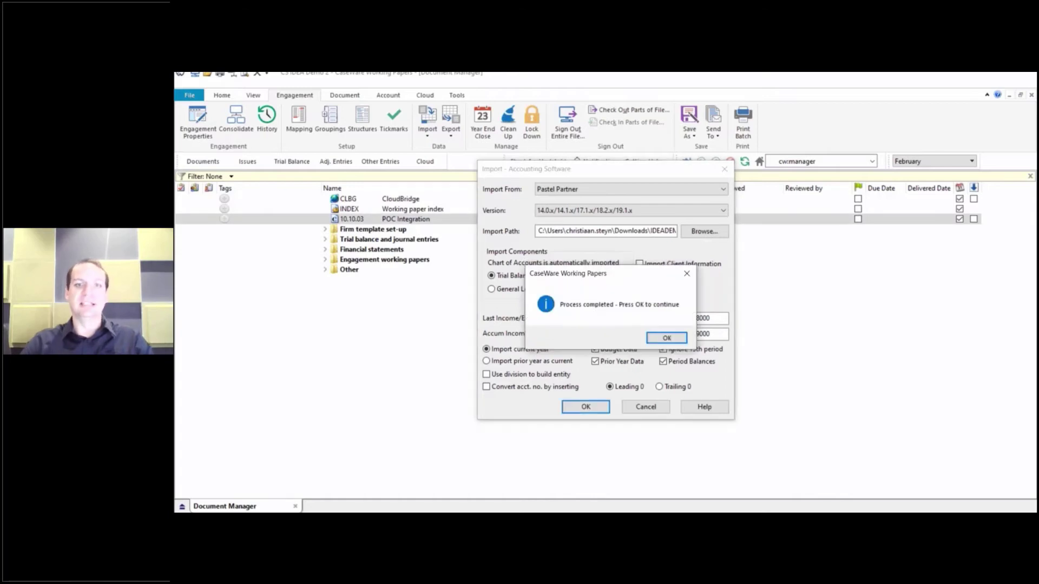
pyautogui.click(670, 337)
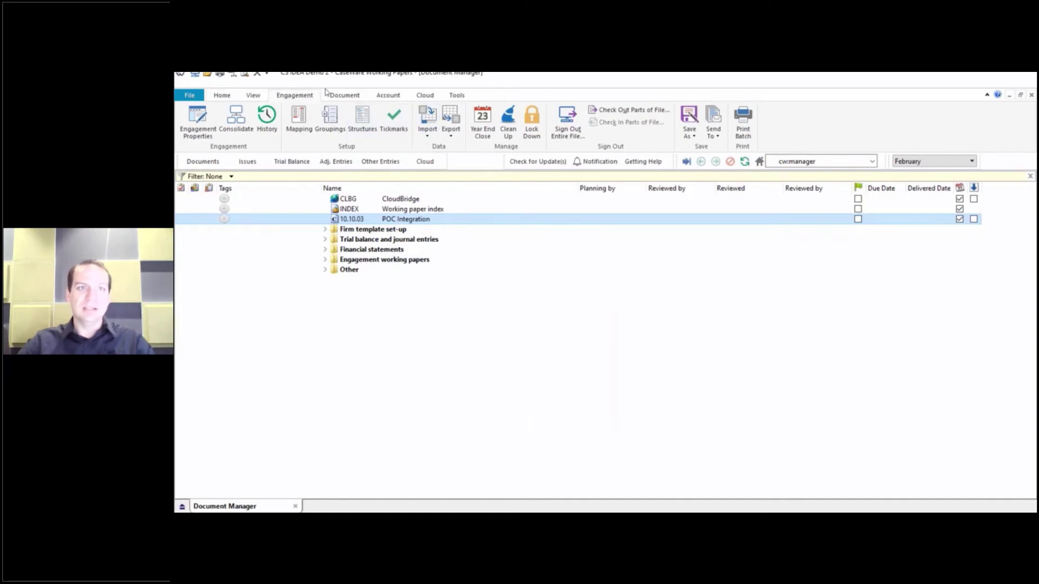
# Start assigning account mappings and expand the balance sheet's non-current assets down to Land under property, plant and equipment
pyautogui.click(382, 98)
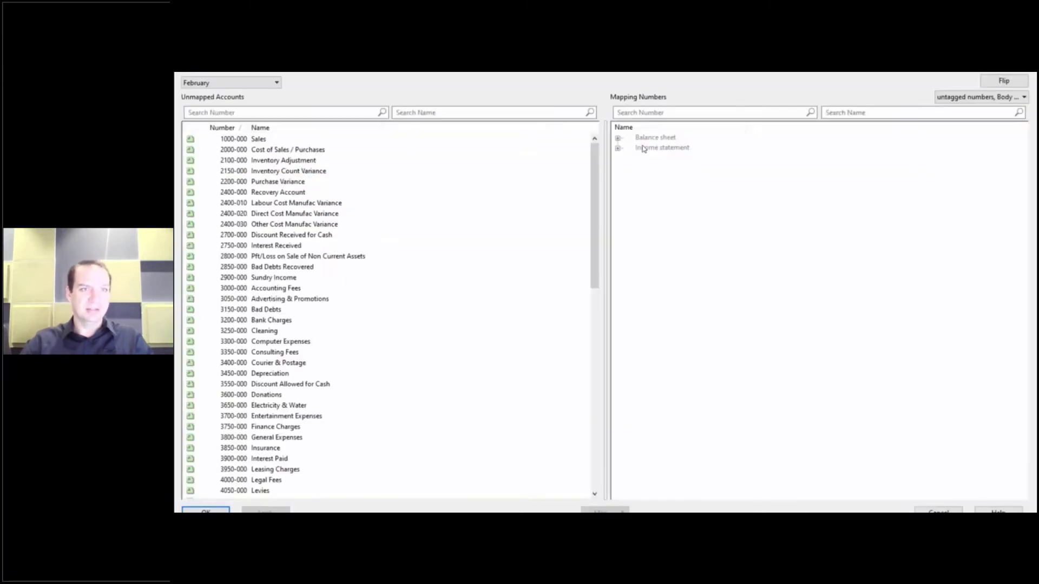
pyautogui.click(627, 148)
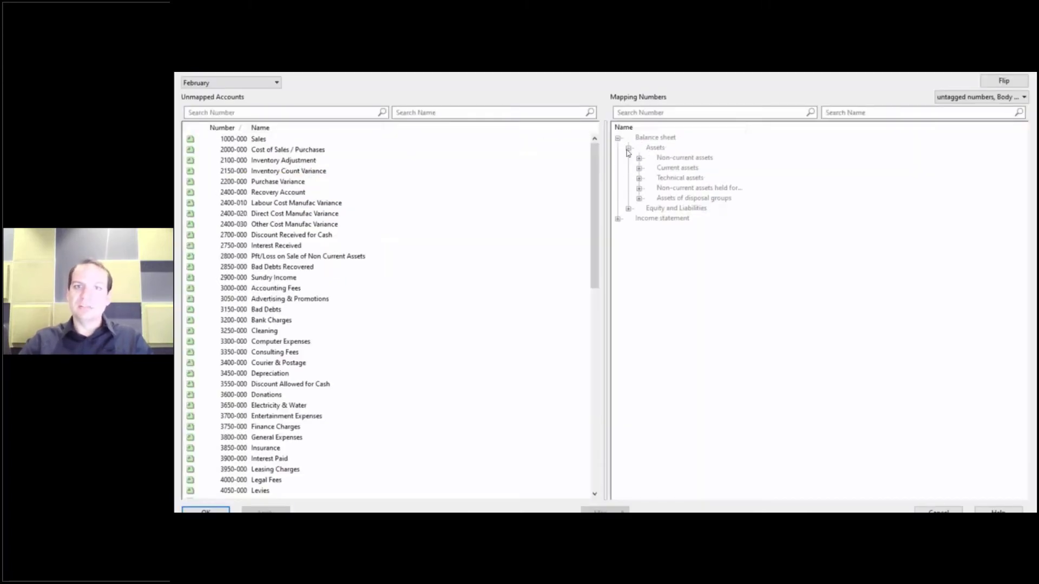
pyautogui.click(639, 158)
pyautogui.click(650, 168)
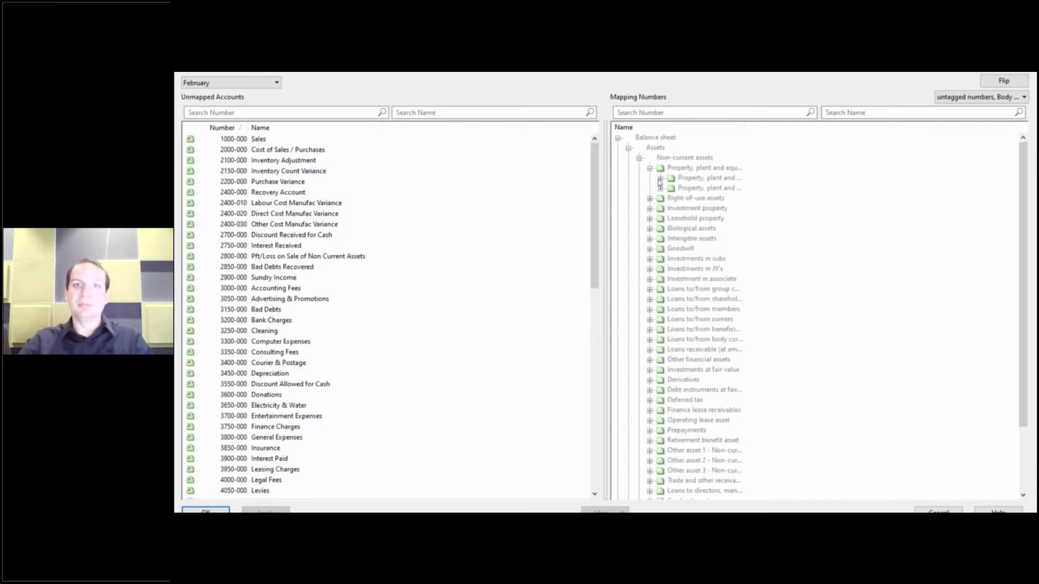
pyautogui.click(659, 179)
pyautogui.click(672, 188)
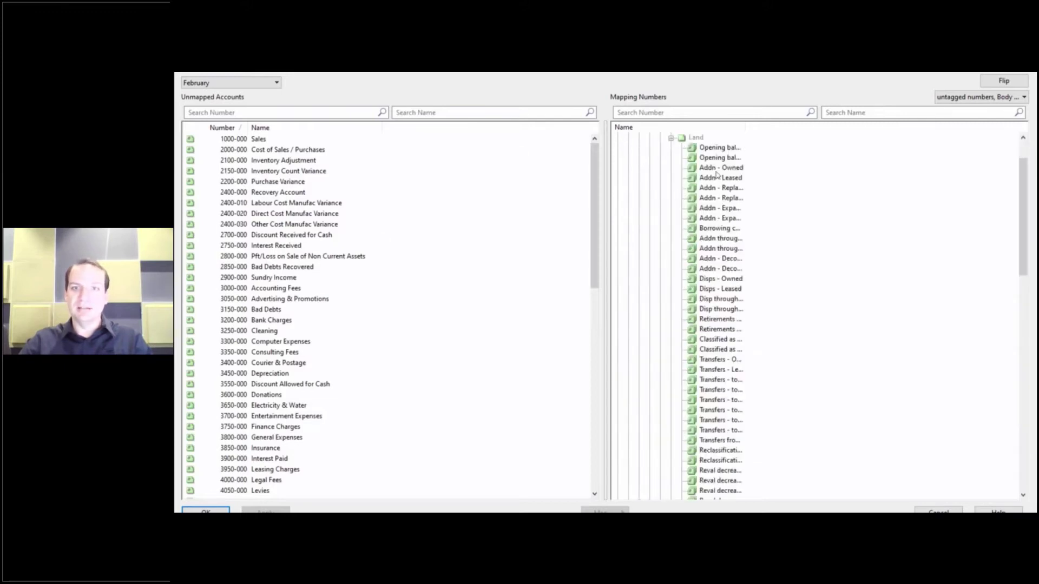
# Map all unmapped accounts, from 1000-000 Sales to 9990-000 Opening Balance / Suspense Account, to Land's first opening balance number
pyautogui.click(270, 143)
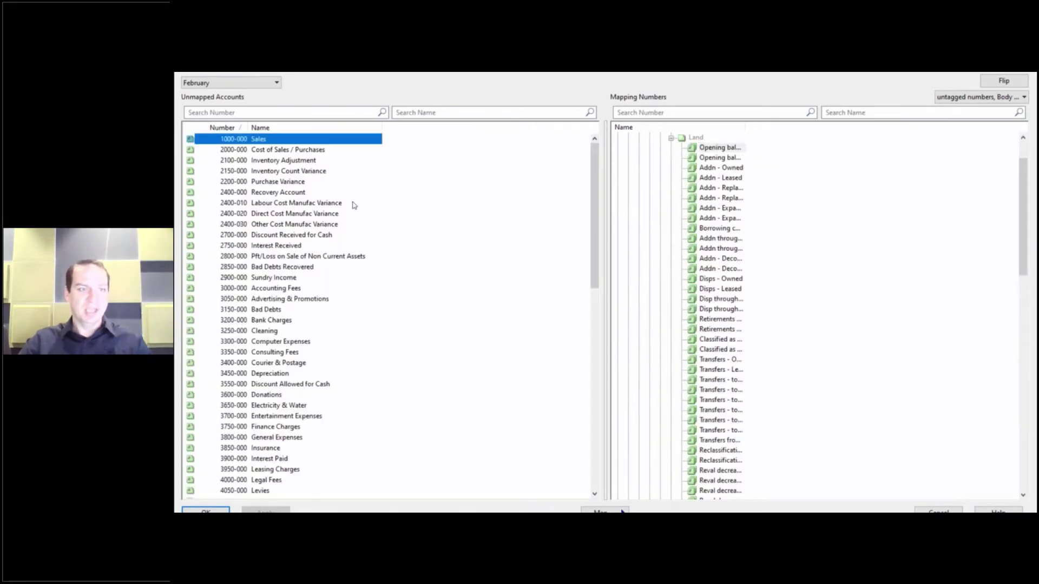
pyautogui.moveTo(594, 211); pyautogui.dragTo(563, 417)
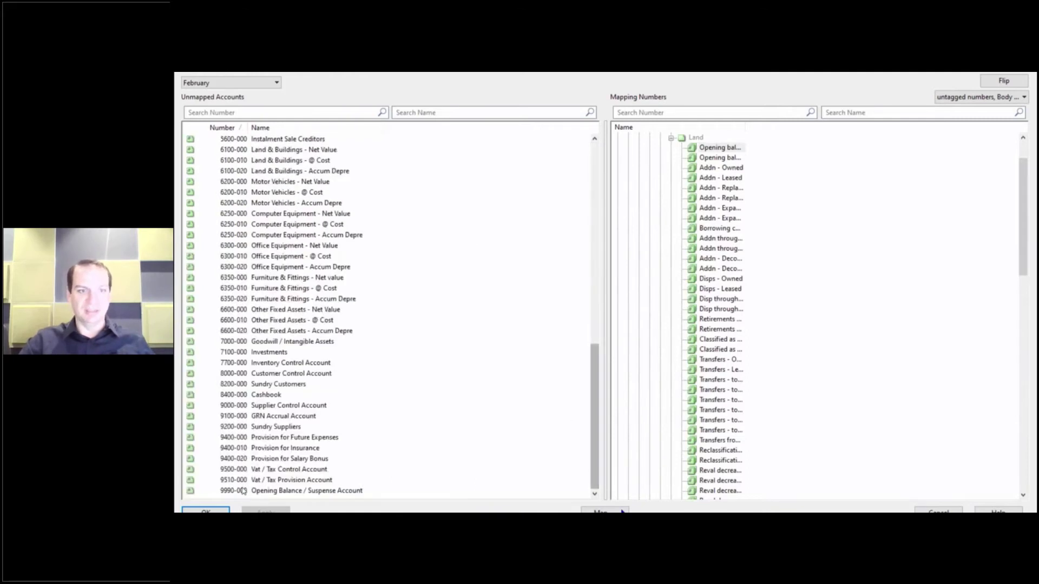
pyautogui.keyDown('shift'); pyautogui.click(245, 491); pyautogui.keyUp('shift')
pyautogui.moveTo(298, 187); pyautogui.dragTo(708, 147)
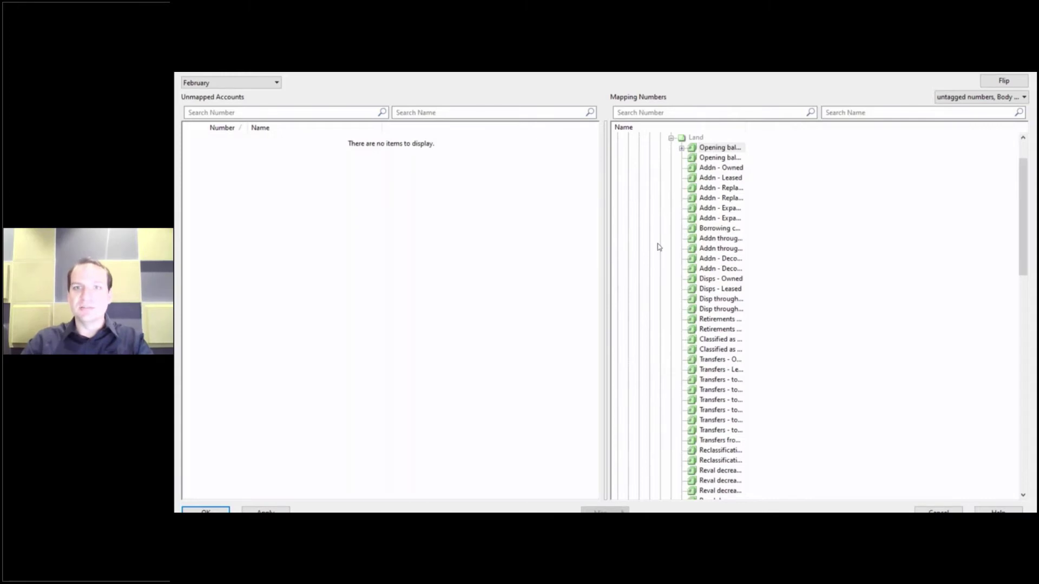
pyautogui.scroll(2, 786, 239)
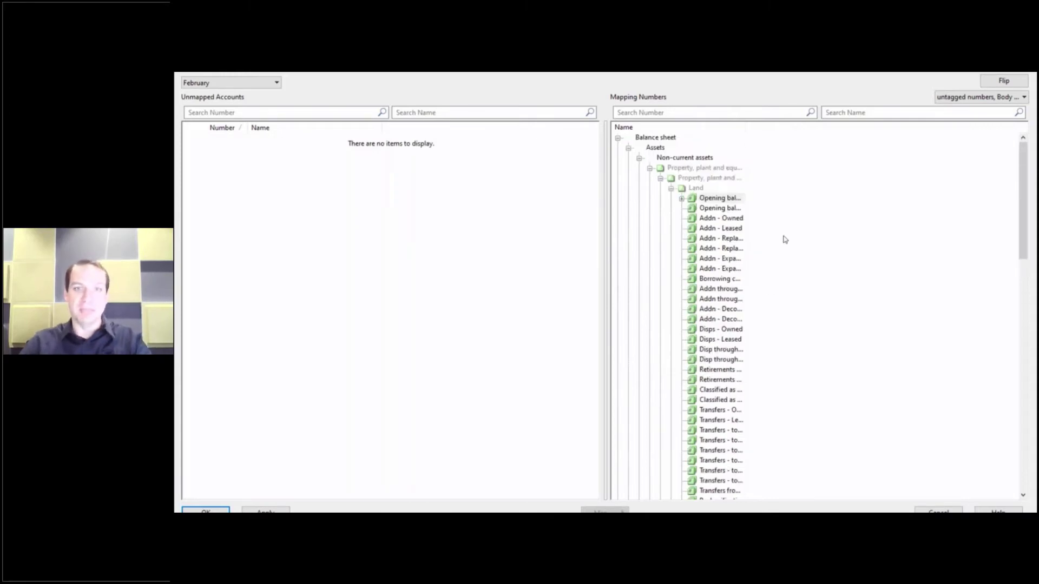
# Apply the account mappings with recalculation of the report design and finish the mapping assignment
pyautogui.click(265, 511)
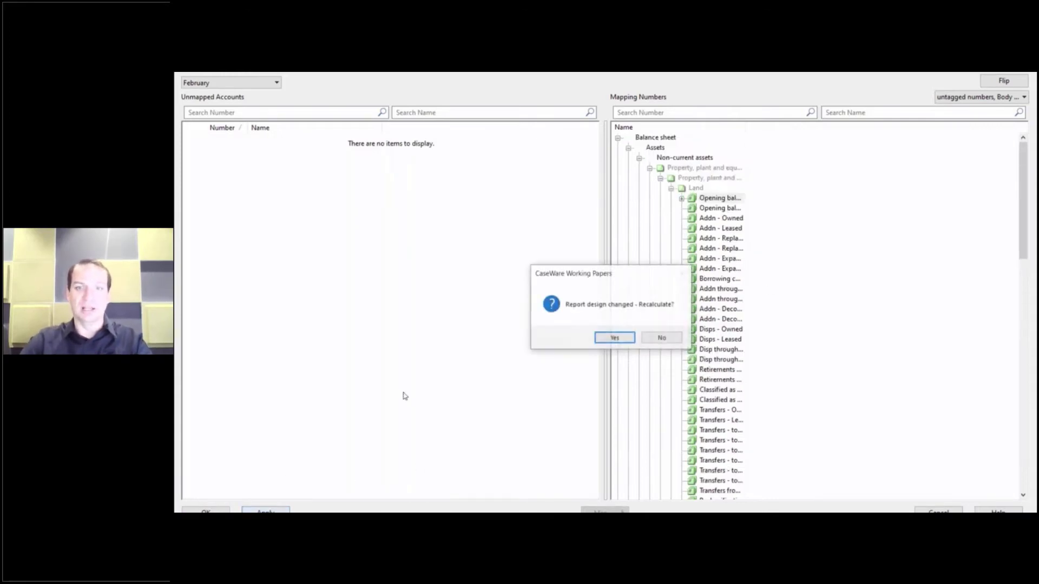
pyautogui.click(624, 344)
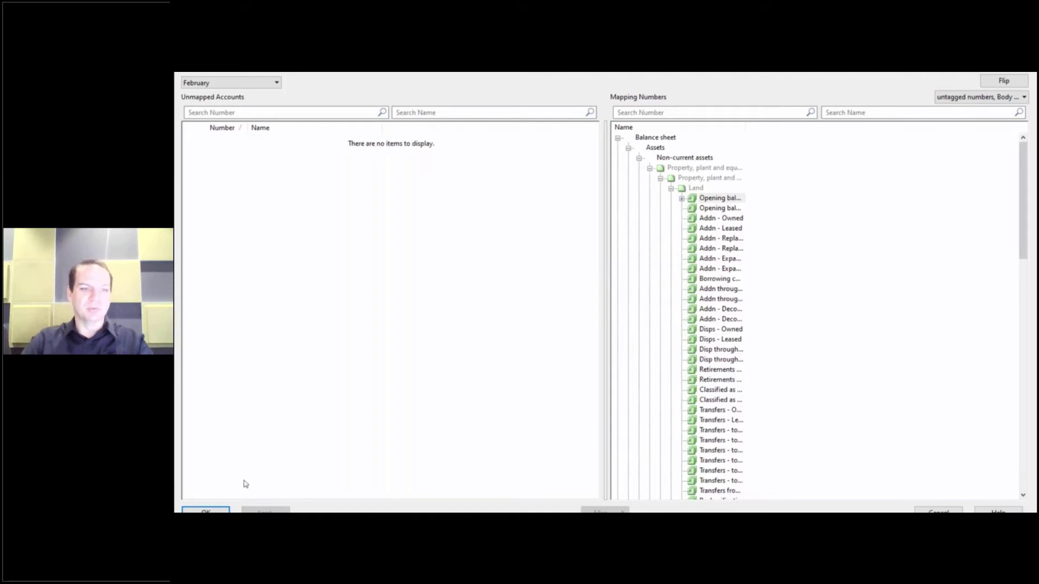
pyautogui.click(205, 511)
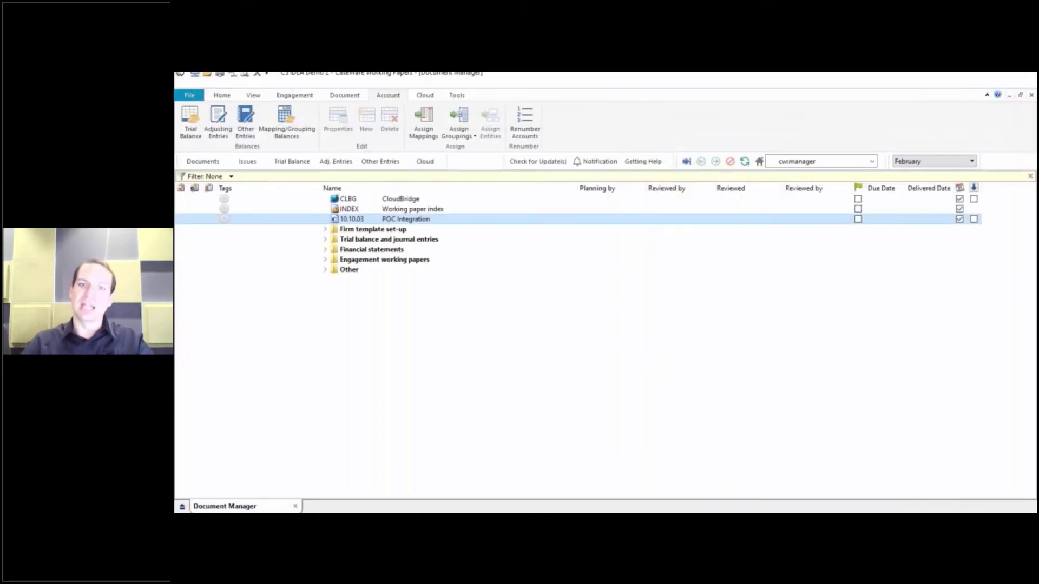
# Review the mapped working trial balance and check the reporting dates in the engagement properties, leaving them without edits
pyautogui.click(292, 162)
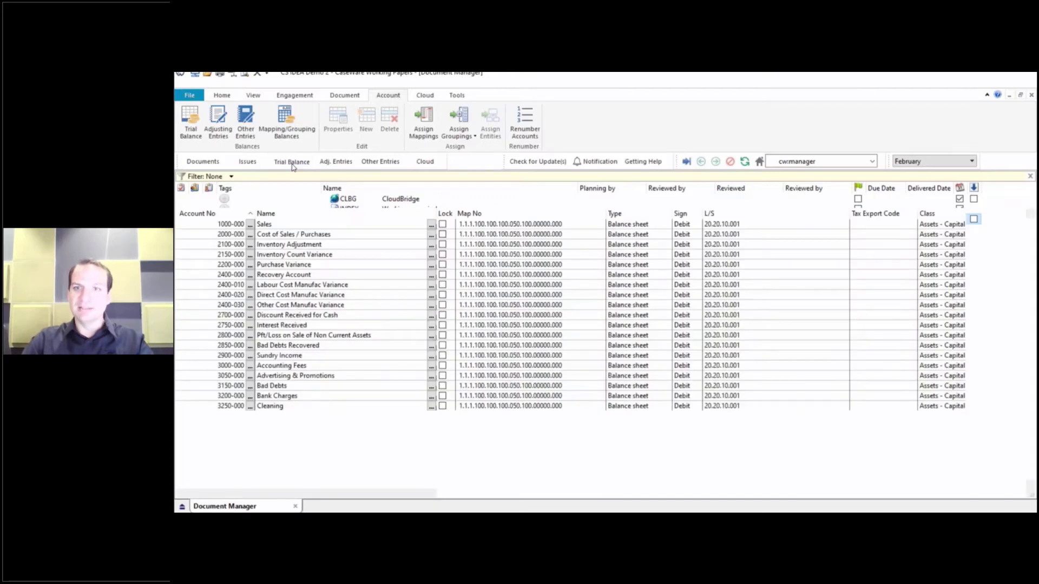
pyautogui.click(206, 163)
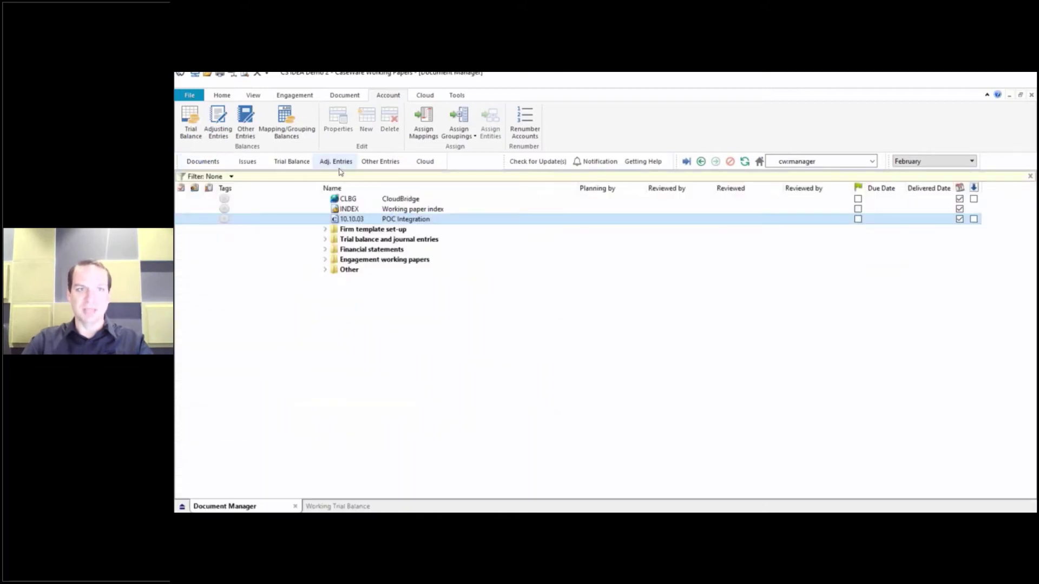
pyautogui.click(309, 99)
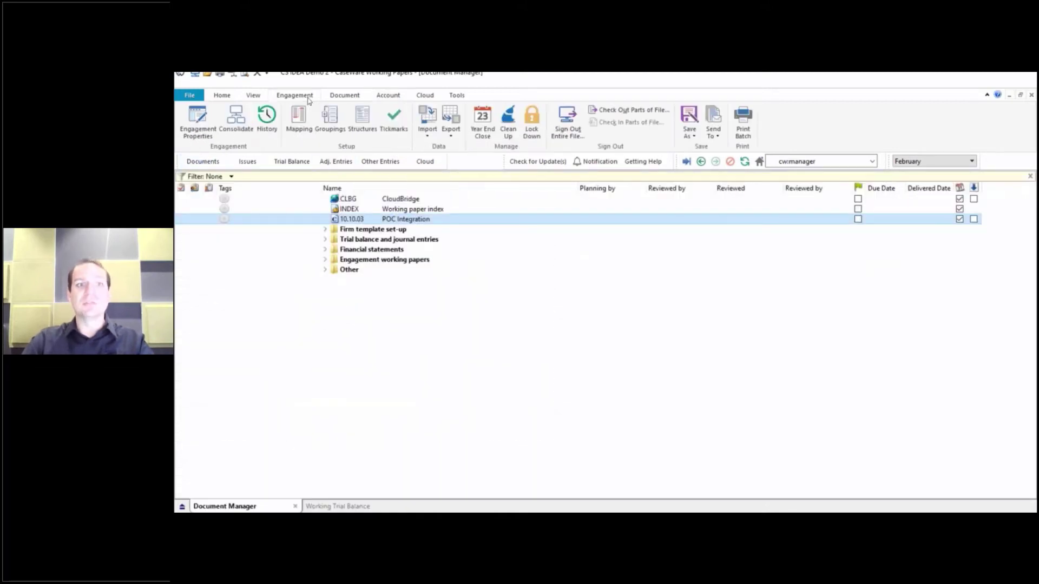
pyautogui.click(200, 139)
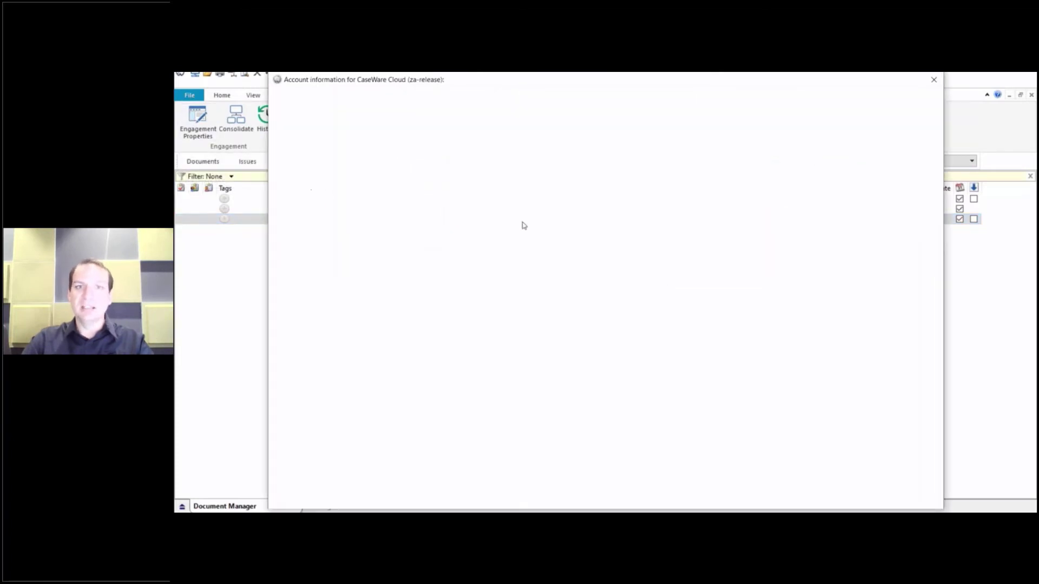
pyautogui.click(935, 81)
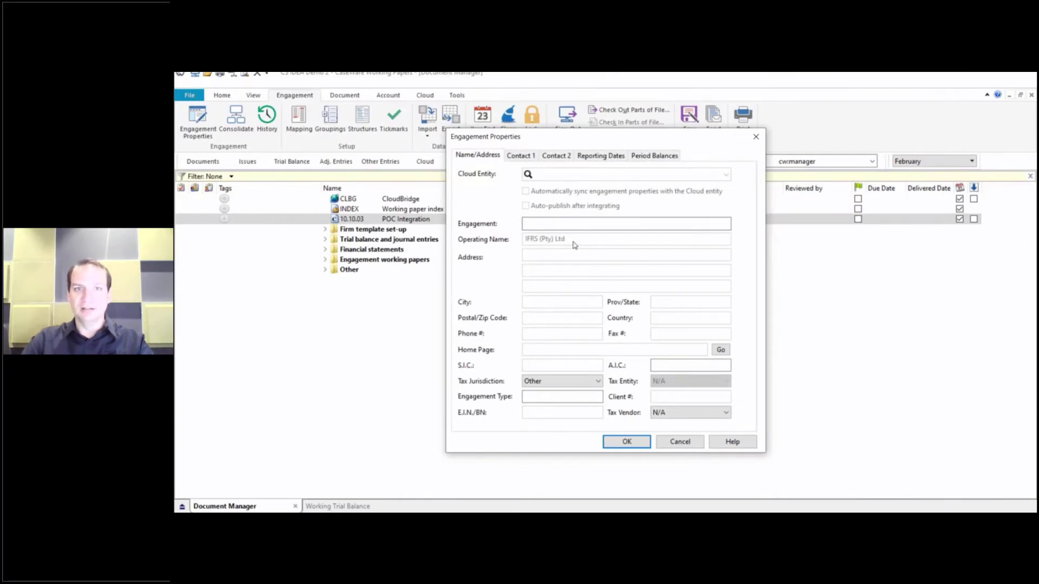
pyautogui.click(617, 155)
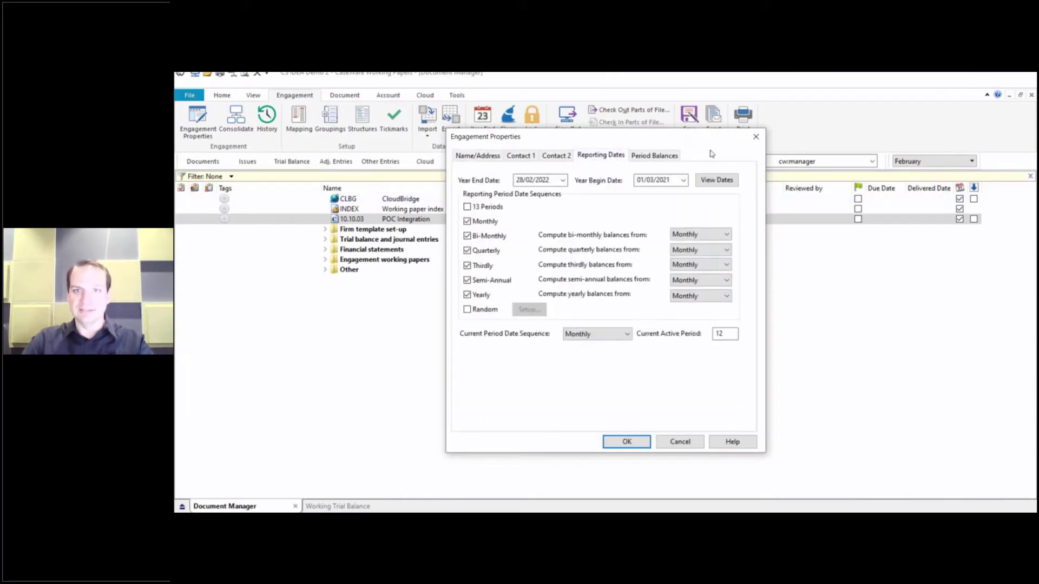
pyautogui.click(756, 137)
# Switch to IDEA and run the Pastel Partner extractor on the IDEADEMO(20210310_1806_FY2022_V19.2.3) folder in Downloads
pyautogui.hotkey('alt', 'Tab')
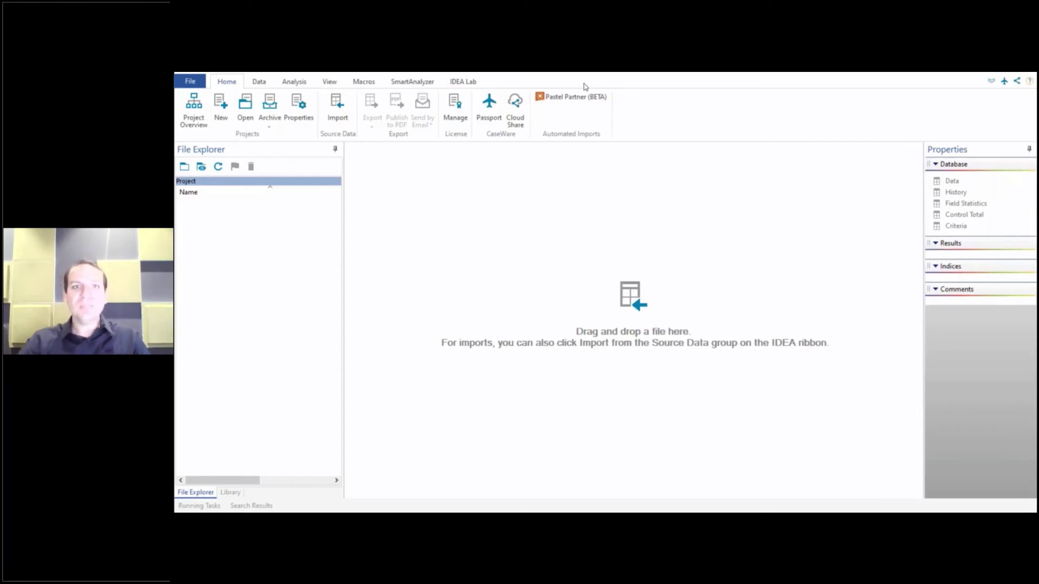
pyautogui.click(564, 99)
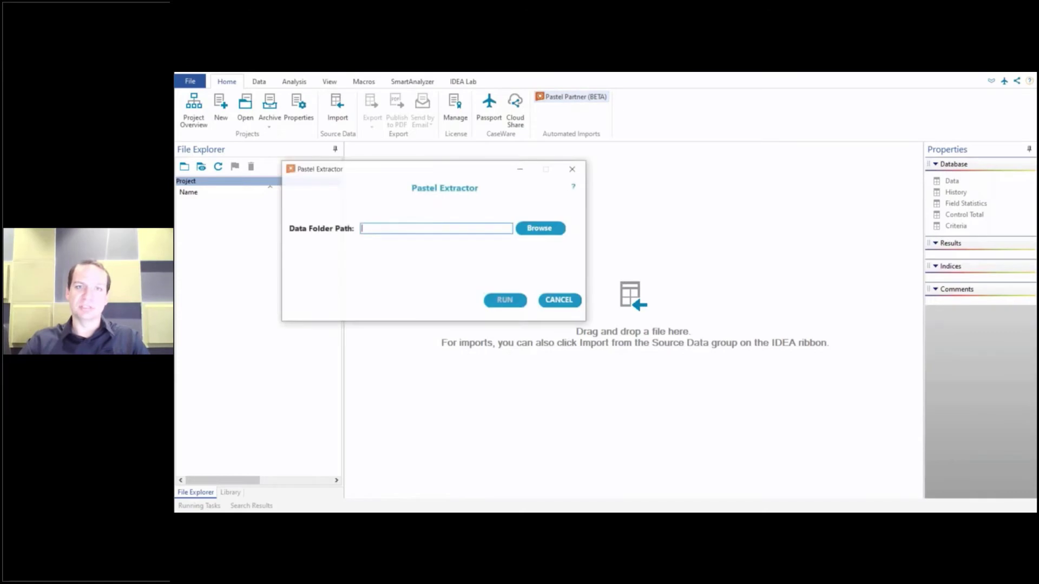
pyautogui.click(549, 229)
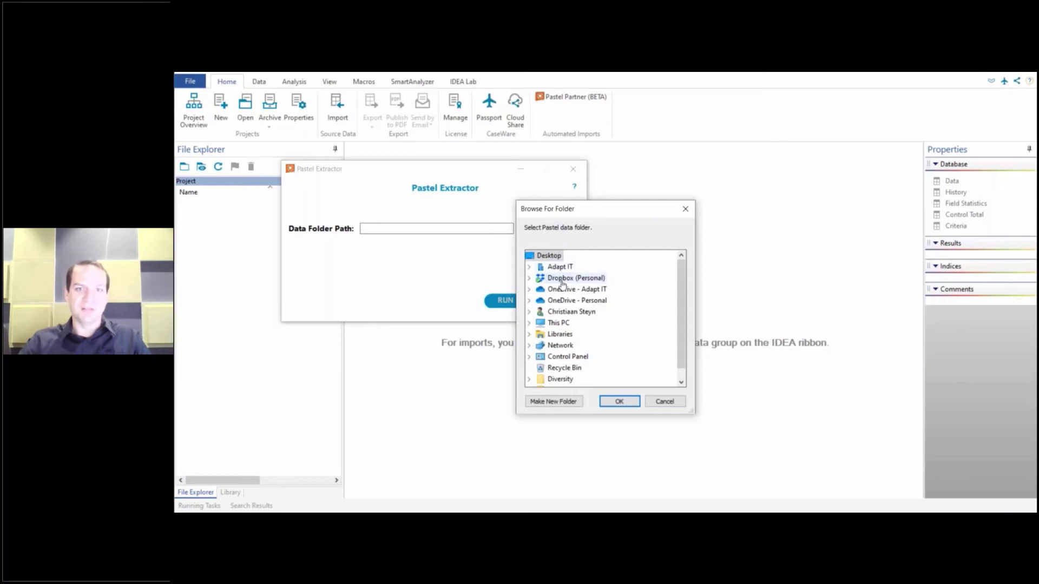
pyautogui.doubleClick(563, 313)
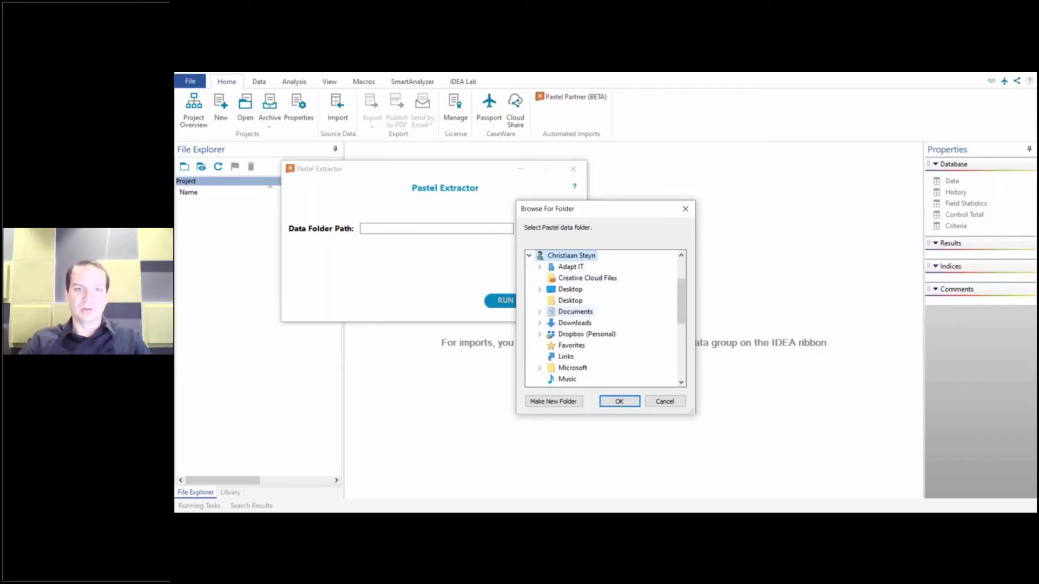
pyautogui.doubleClick(575, 323)
pyautogui.scroll(-1, 680, 296)
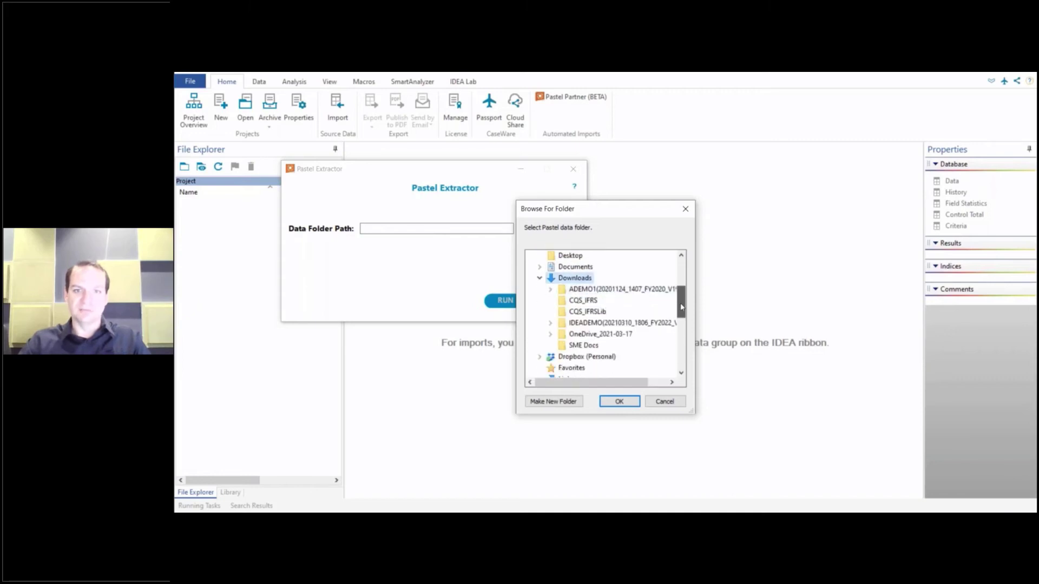
pyautogui.click(625, 322)
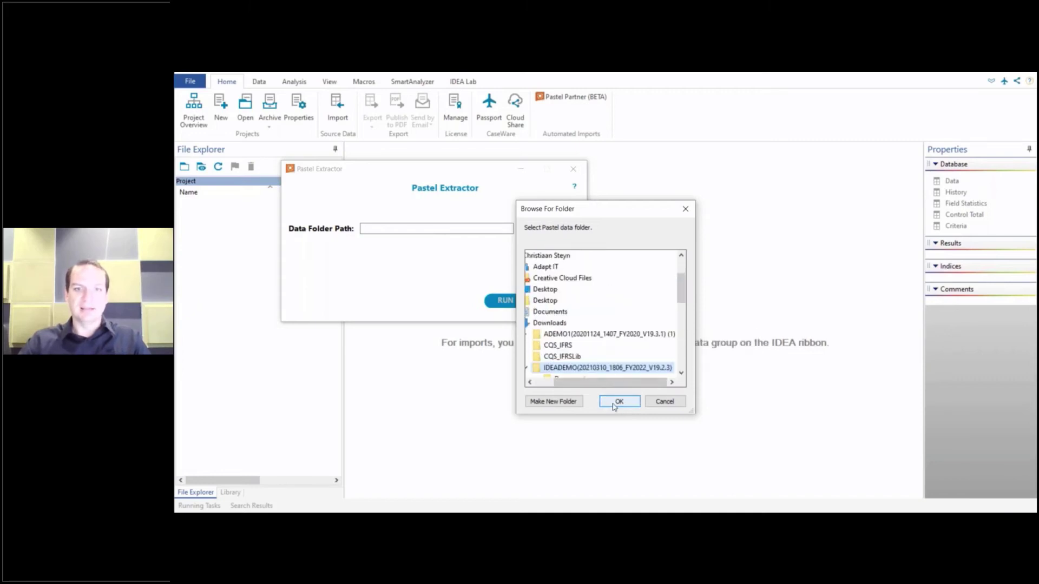
pyautogui.click(617, 403)
pyautogui.click(507, 302)
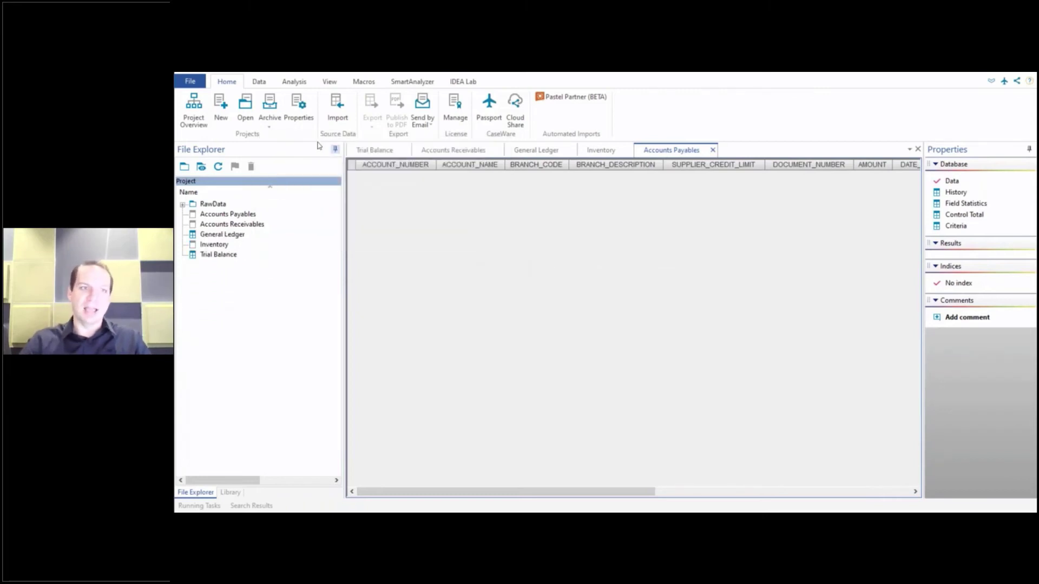
# Open the General Ledger database, widen the file list to show record counts, and examine the ledger's further columns
pyautogui.click(225, 235)
pyautogui.doubleClick(225, 235)
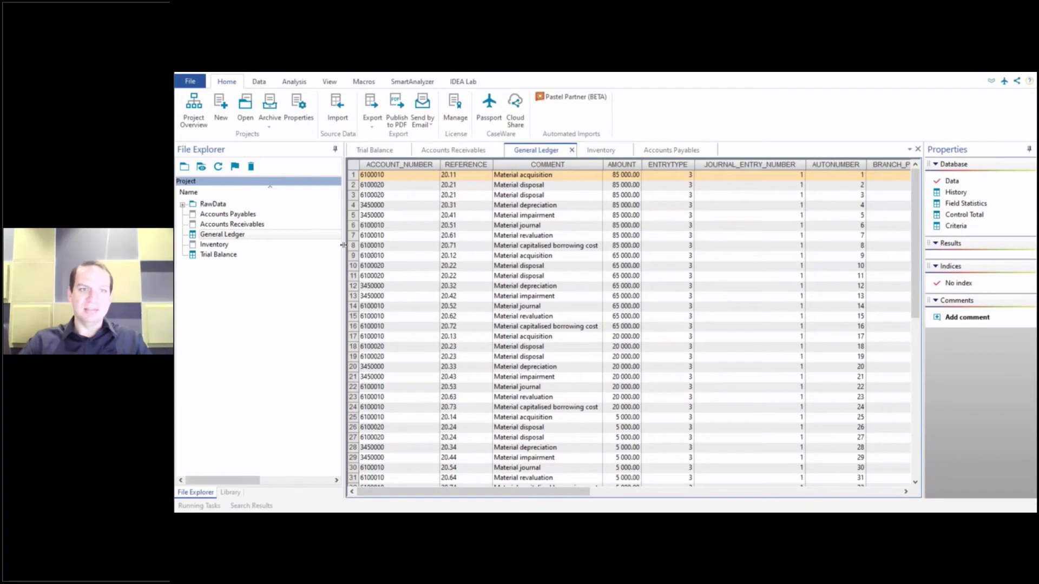
pyautogui.moveTo(345, 236); pyautogui.dragTo(400, 236)
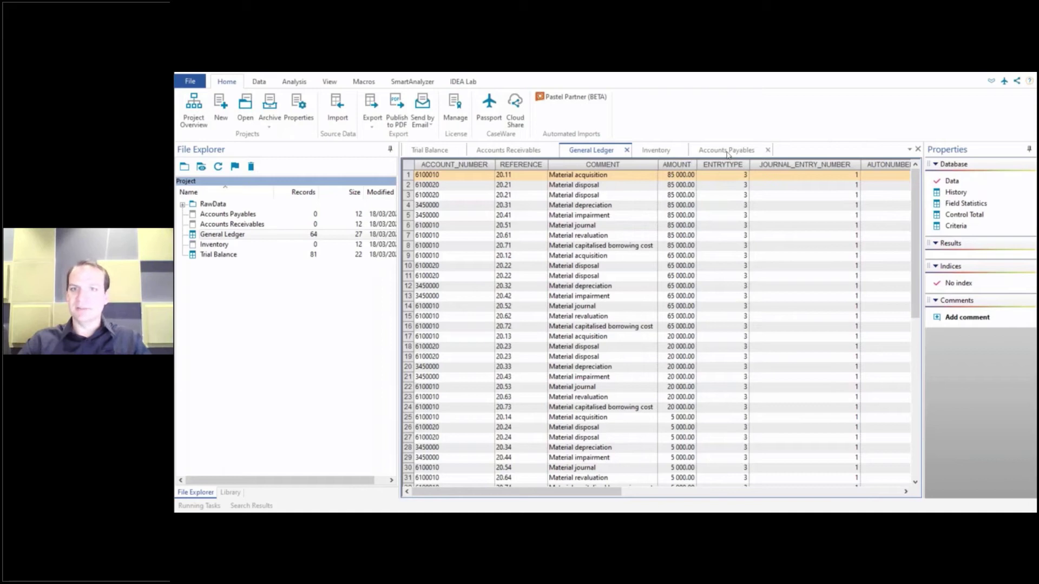
pyautogui.moveTo(623, 490); pyautogui.dragTo(679, 491)
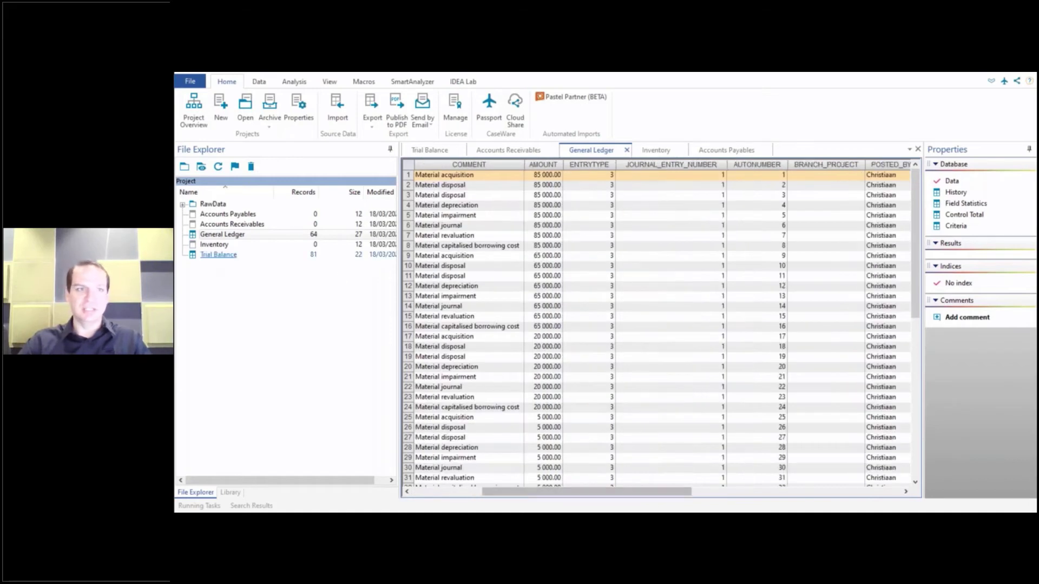
# Inspect the AccountUser table among the raw data files and return to the General Ledger database
pyautogui.click(181, 204)
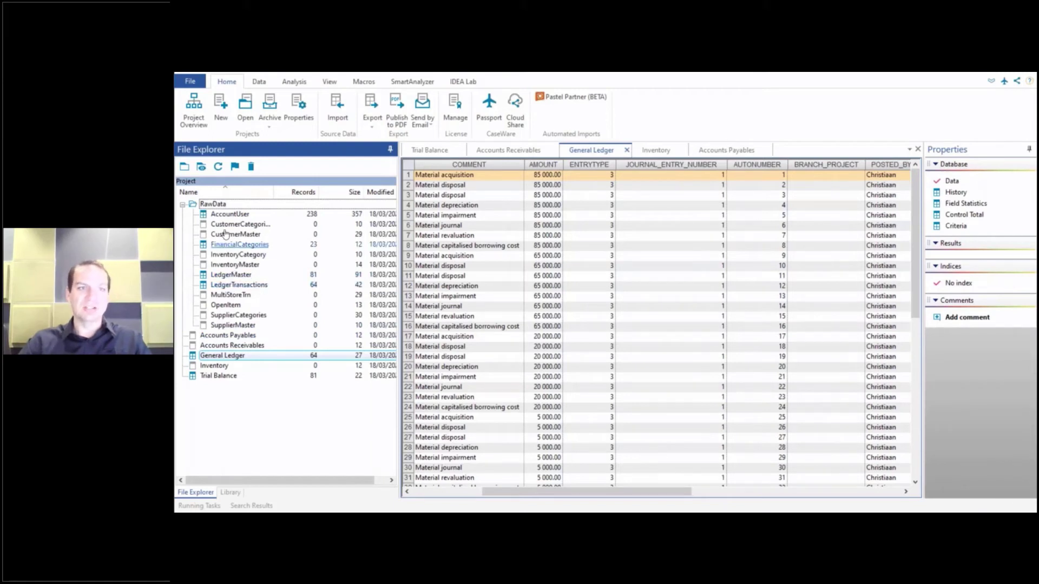
pyautogui.doubleClick(223, 215)
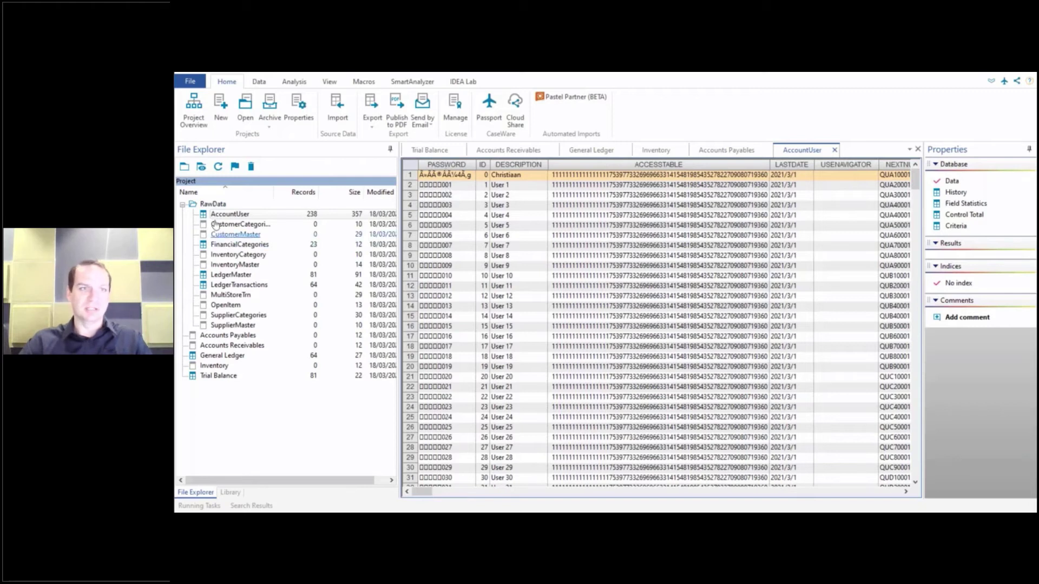
pyautogui.click(183, 206)
pyautogui.doubleClick(226, 236)
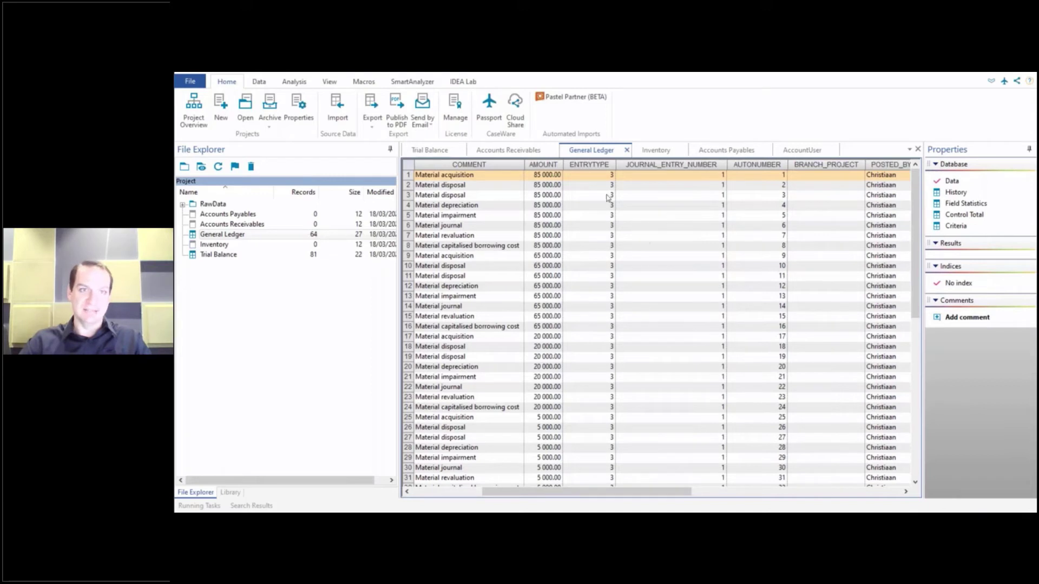
# Open the SmartAnalyzer Marketplace to view the available audit test apps
pyautogui.click(407, 86)
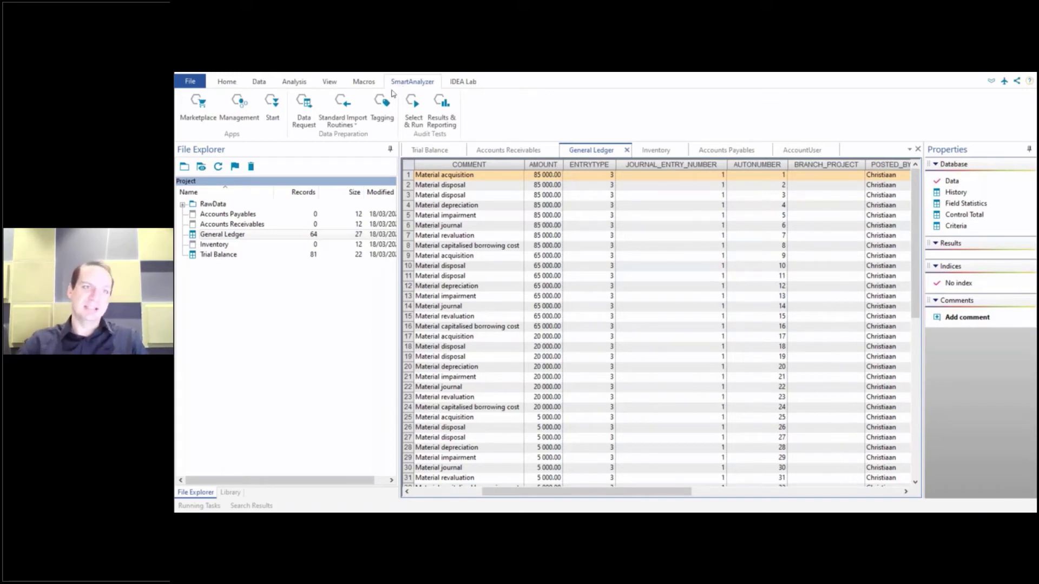
pyautogui.click(209, 123)
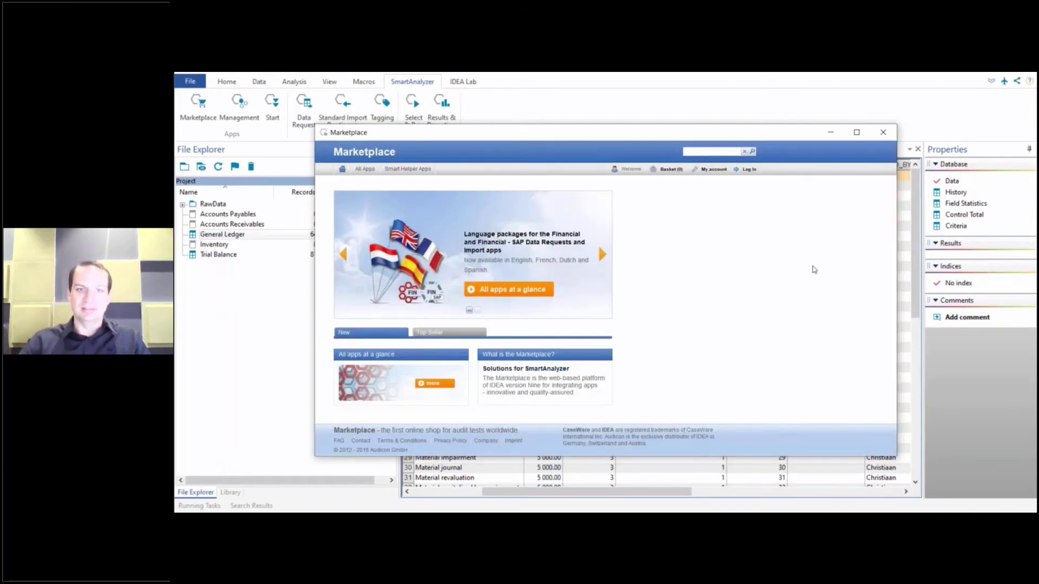
# Close the Marketplace and examine the workflow stages of SmartAnalyzer's Financial app
pyautogui.click(883, 132)
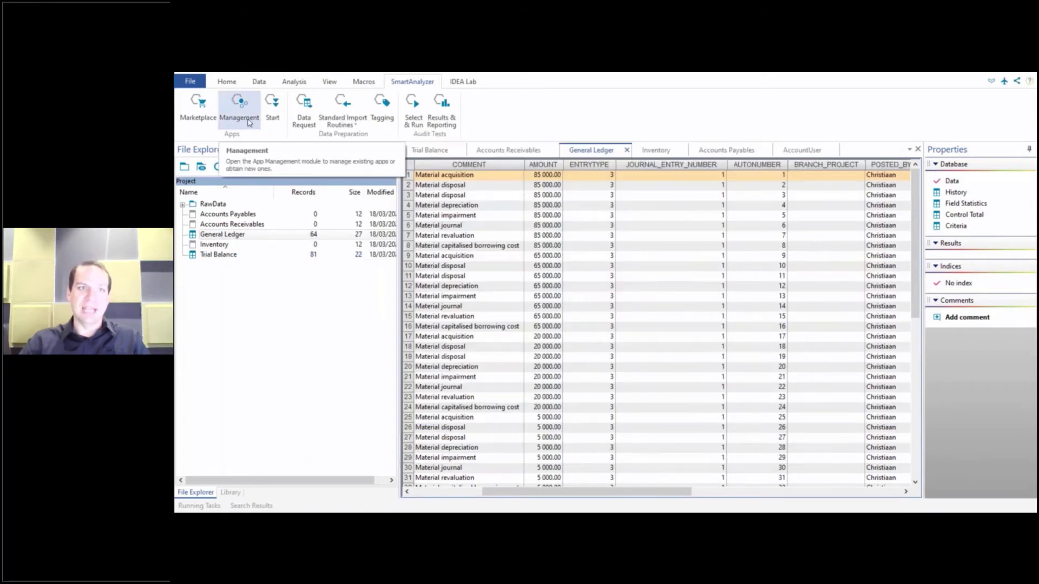
pyautogui.click(273, 114)
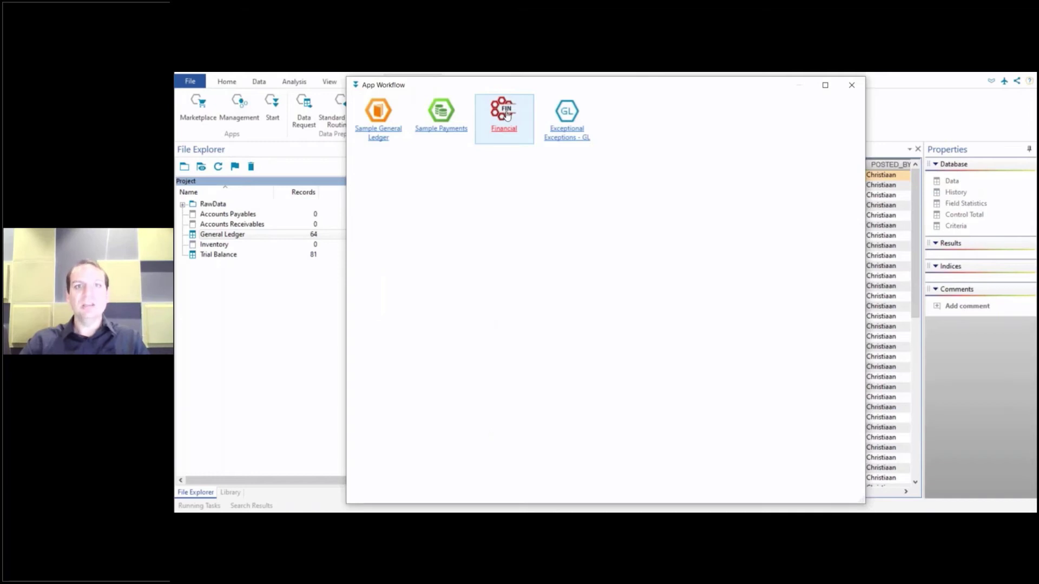
pyautogui.click(507, 115)
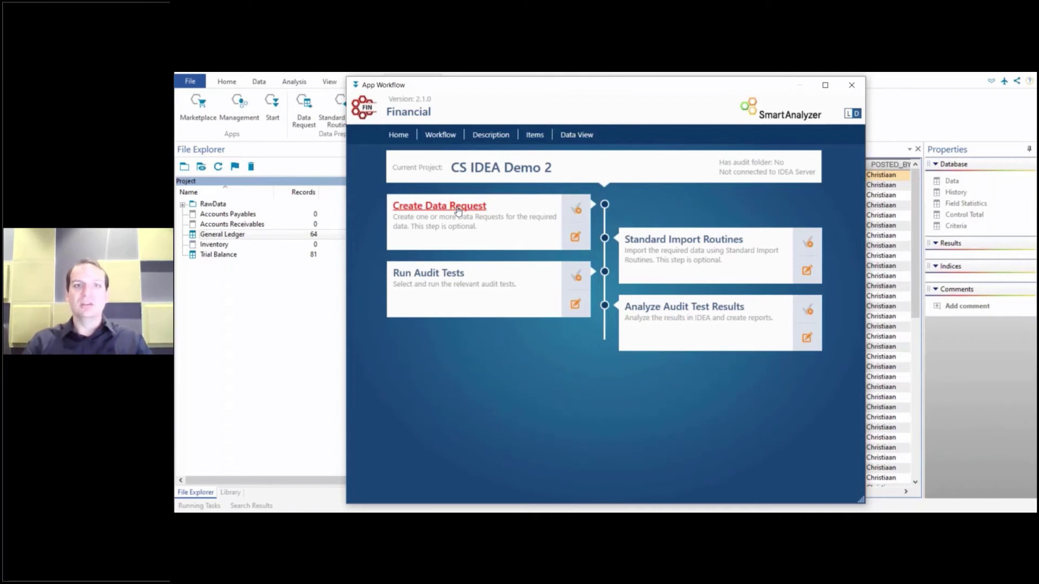
pyautogui.click(851, 85)
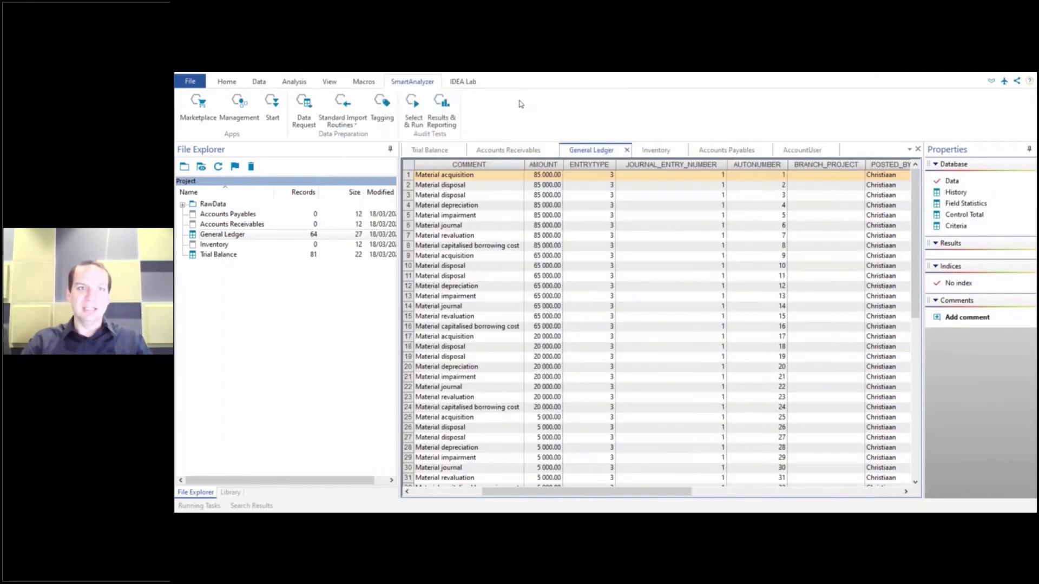
# Start tagging the General Ledger database and browse for a tag file in Program Files (x86)\CaseWare\IDEA Custom Import\Pastel Extractor\SATags
pyautogui.click(381, 111)
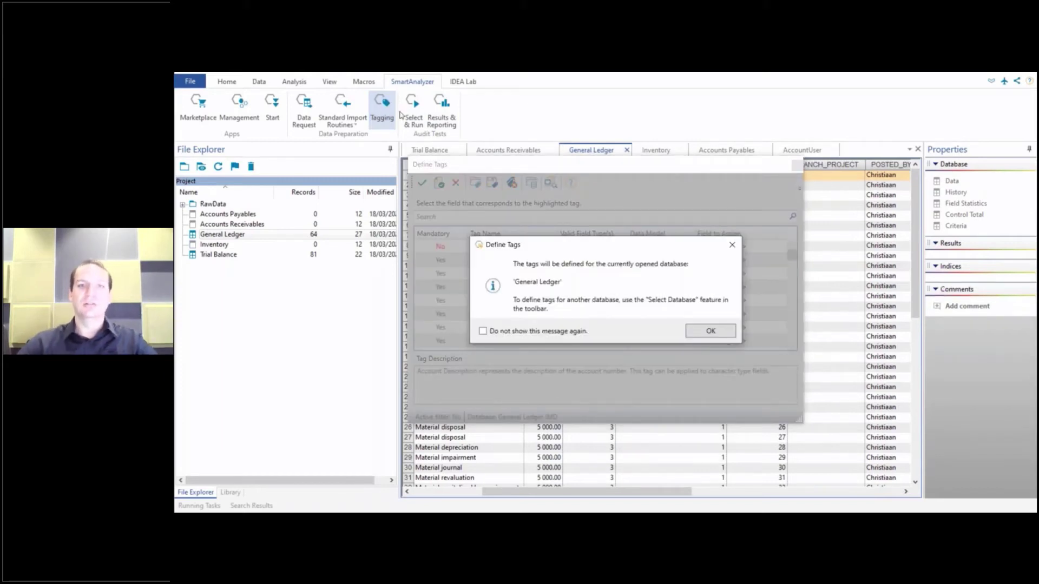
pyautogui.click(720, 330)
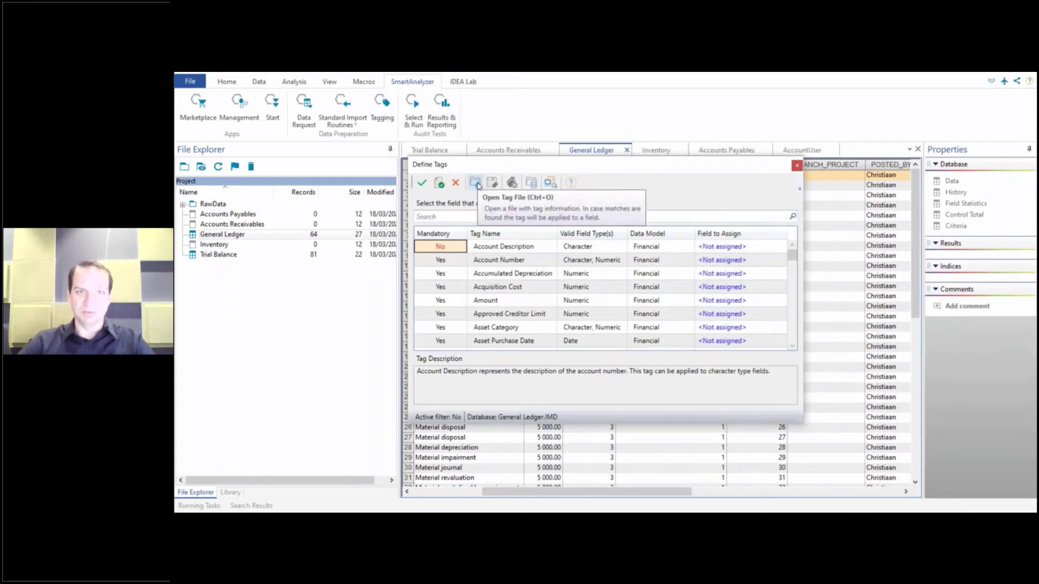
pyautogui.click(475, 183)
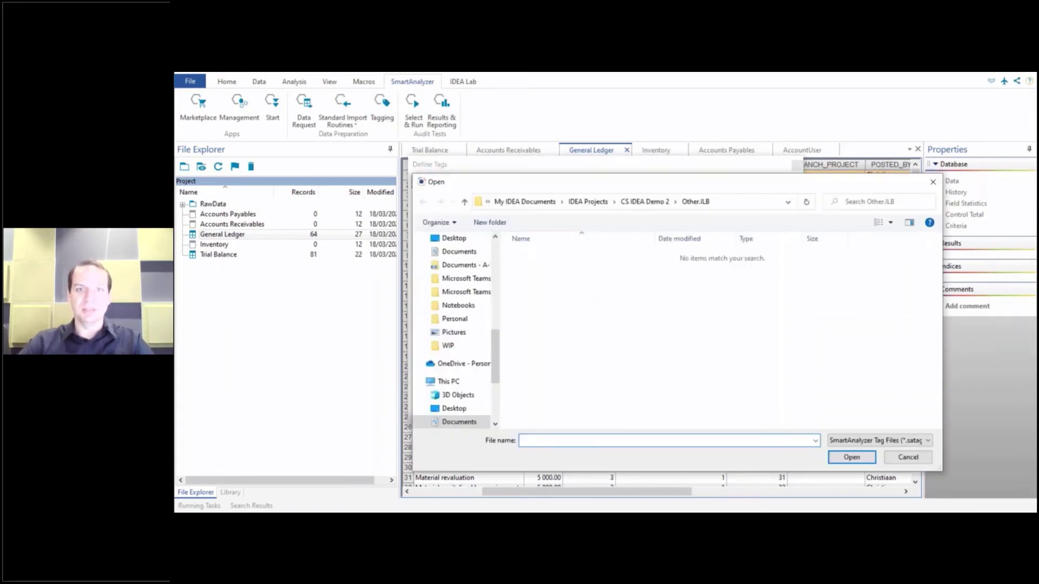
pyautogui.click(449, 382)
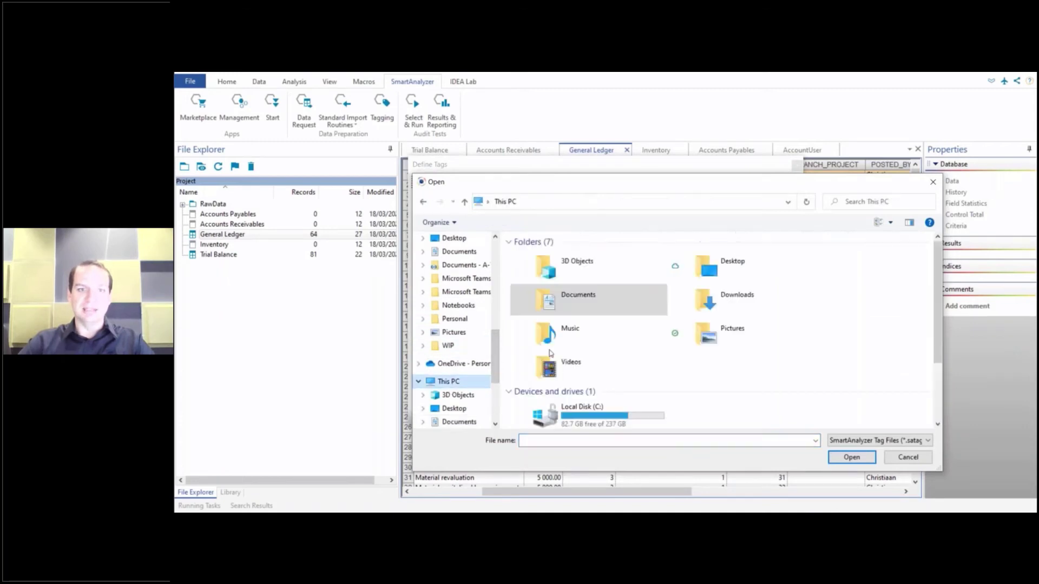
pyautogui.doubleClick(563, 408)
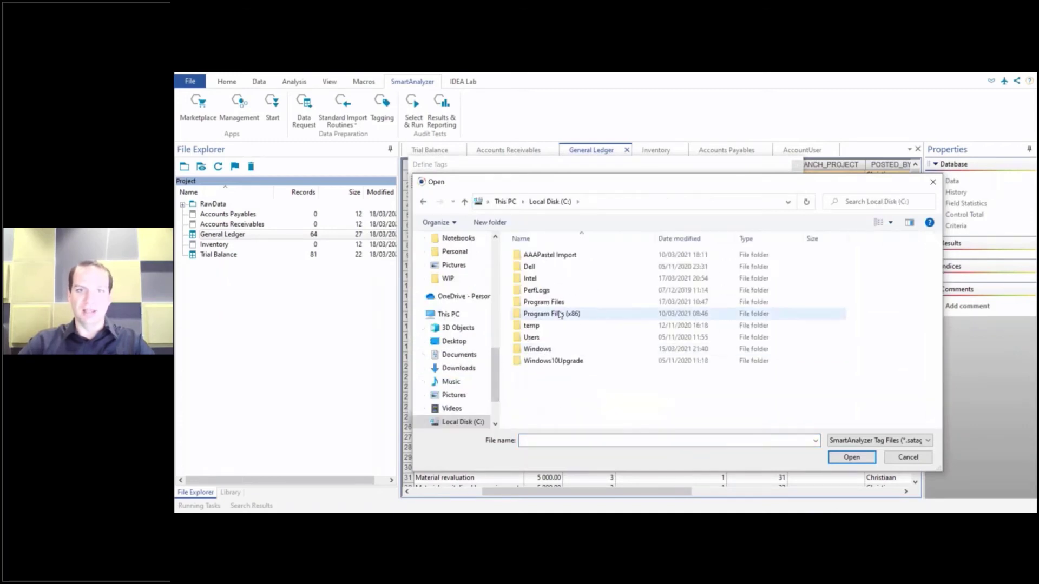
pyautogui.doubleClick(559, 315)
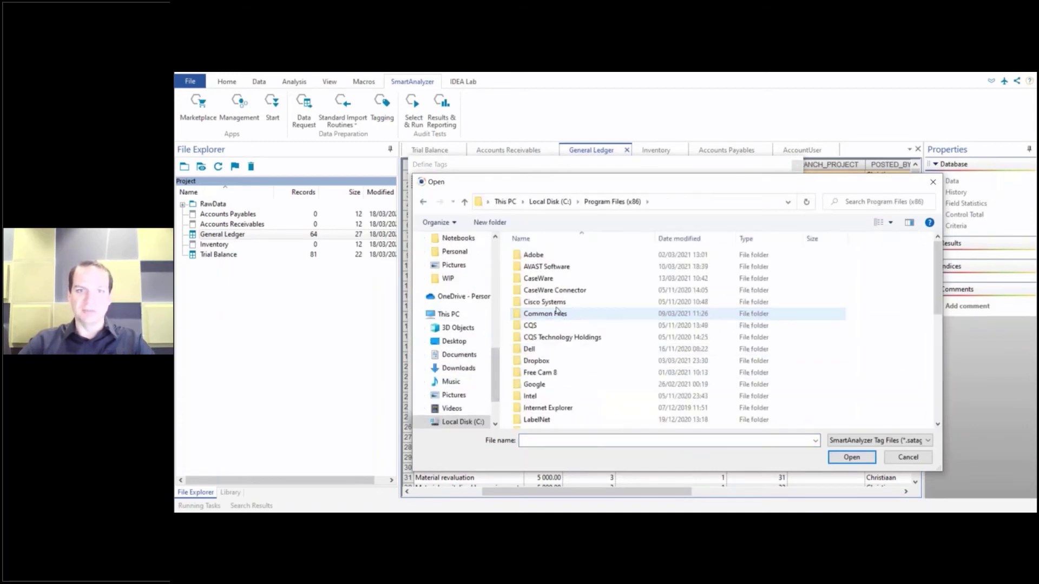
pyautogui.doubleClick(544, 281)
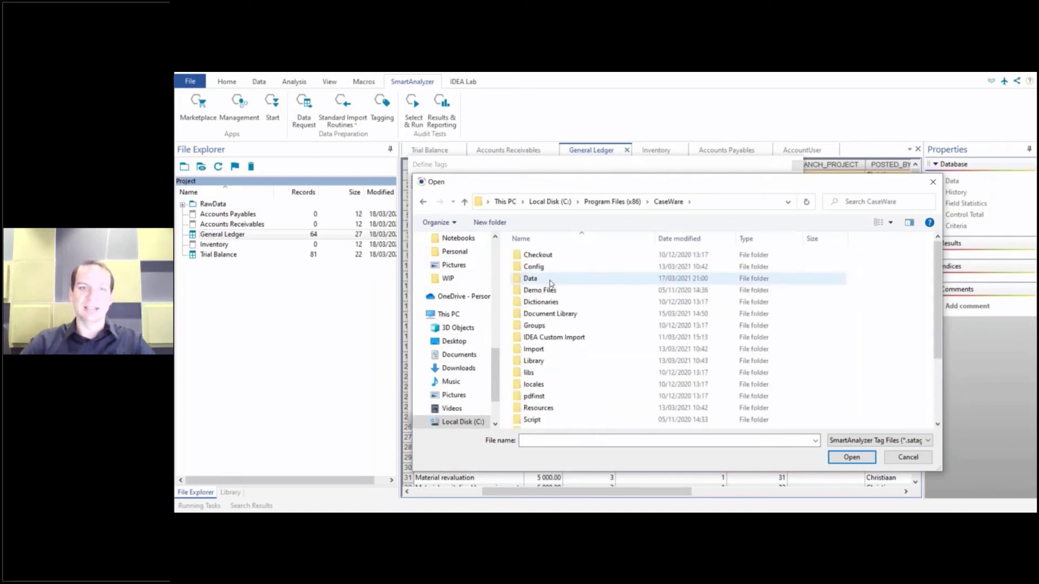
pyautogui.doubleClick(543, 339)
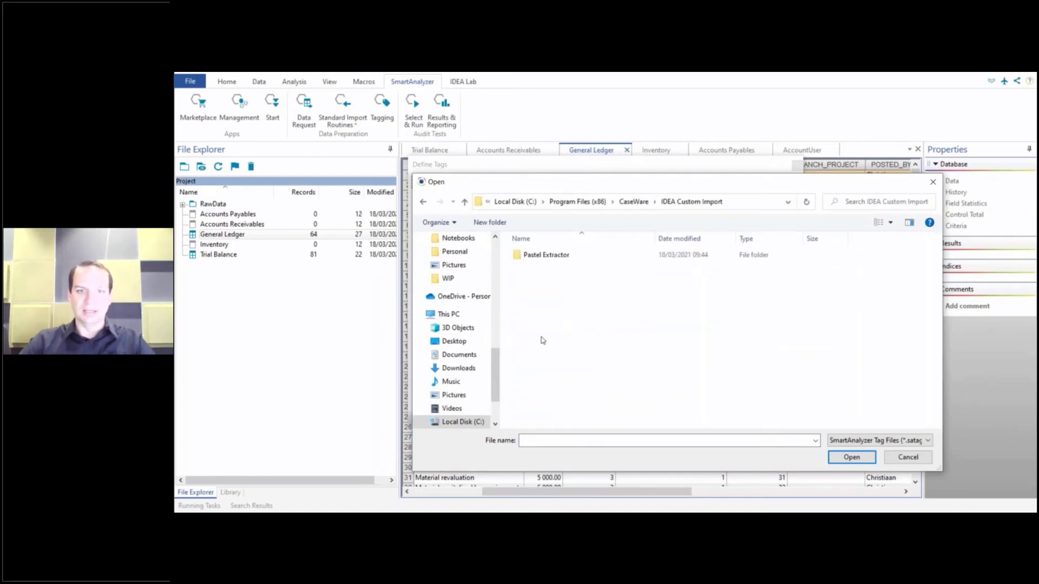
pyautogui.doubleClick(542, 259)
pyautogui.click(527, 293)
pyautogui.doubleClick(527, 293)
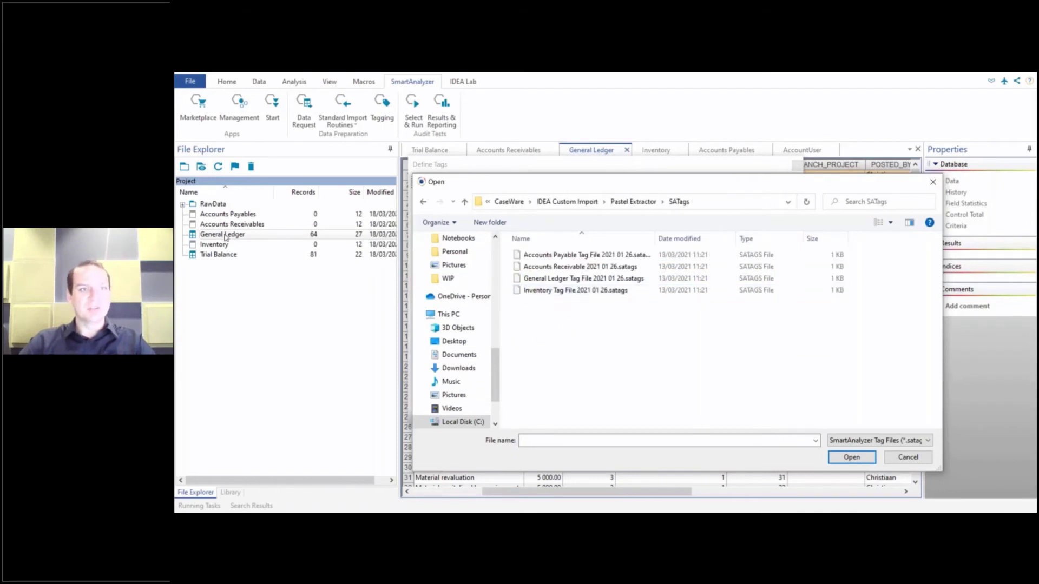
# Load General Ledger Tag File 2021 01 26.satags and save the tag assignments for the General Ledger database
pyautogui.click(604, 279)
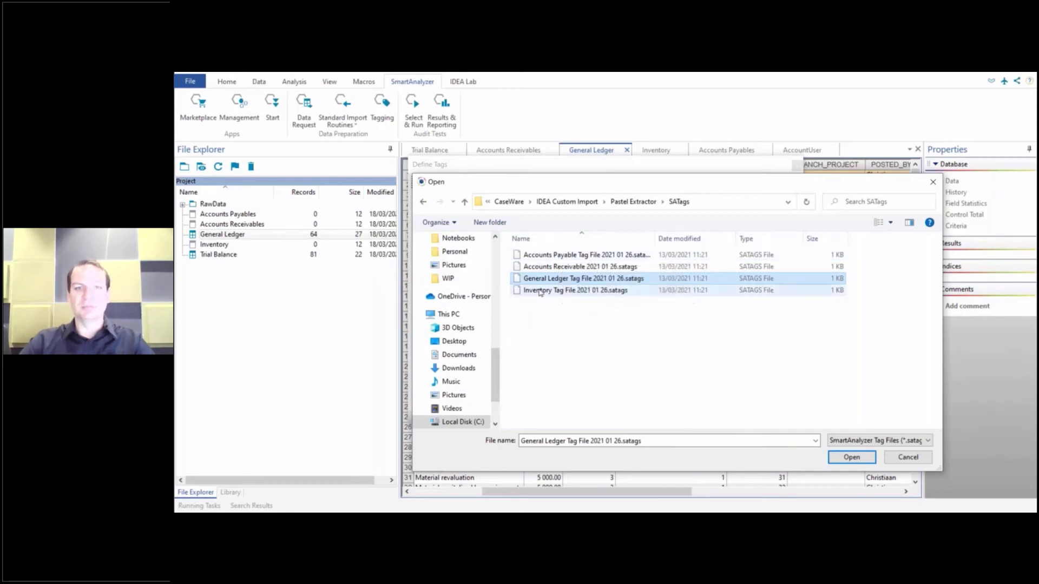
pyautogui.click(860, 458)
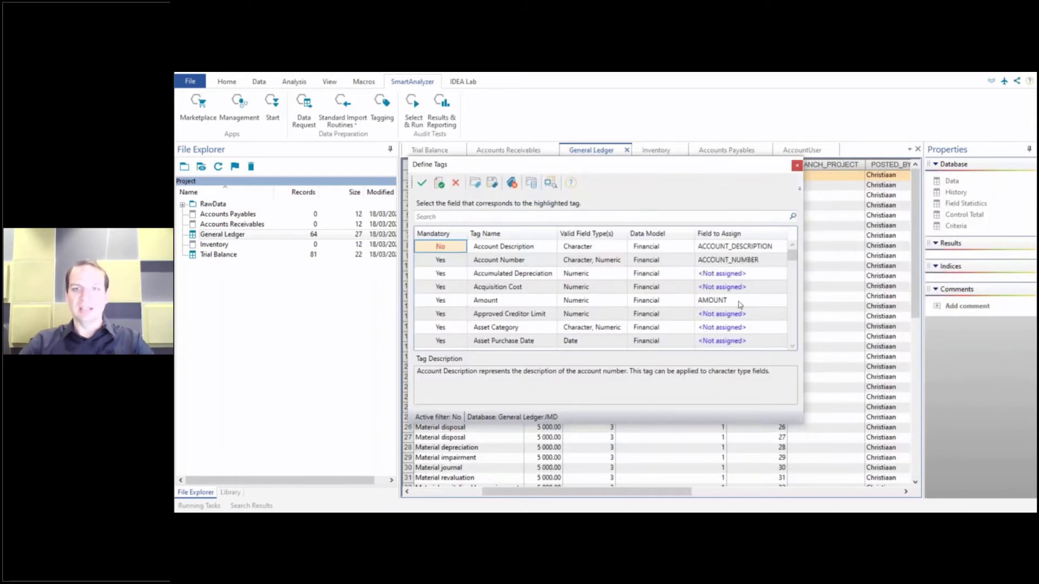
pyautogui.click(422, 184)
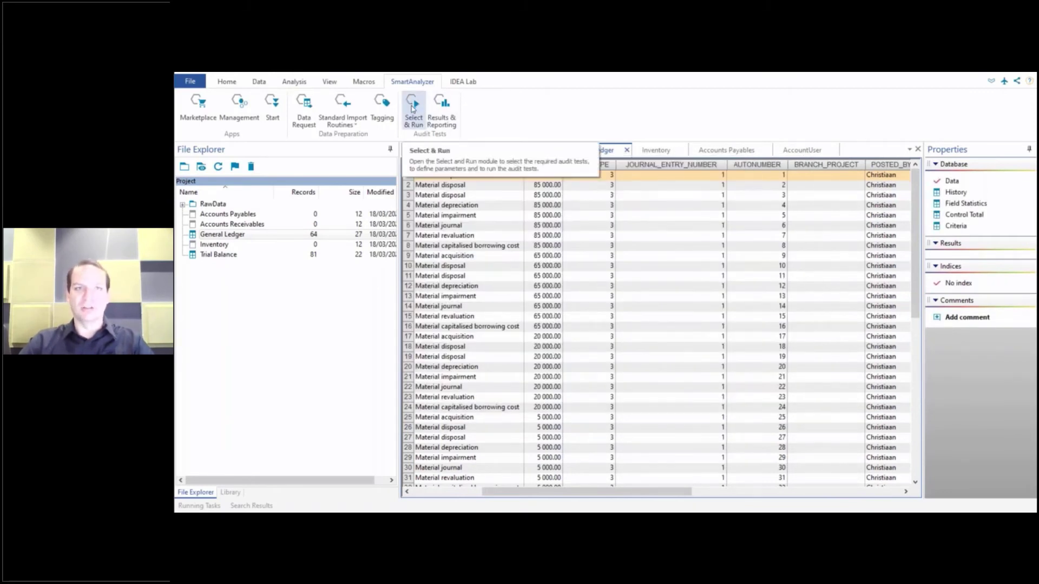
# Open the audit test selection and examine the input parameters of Journal Entries with Specific Comments
pyautogui.click(413, 109)
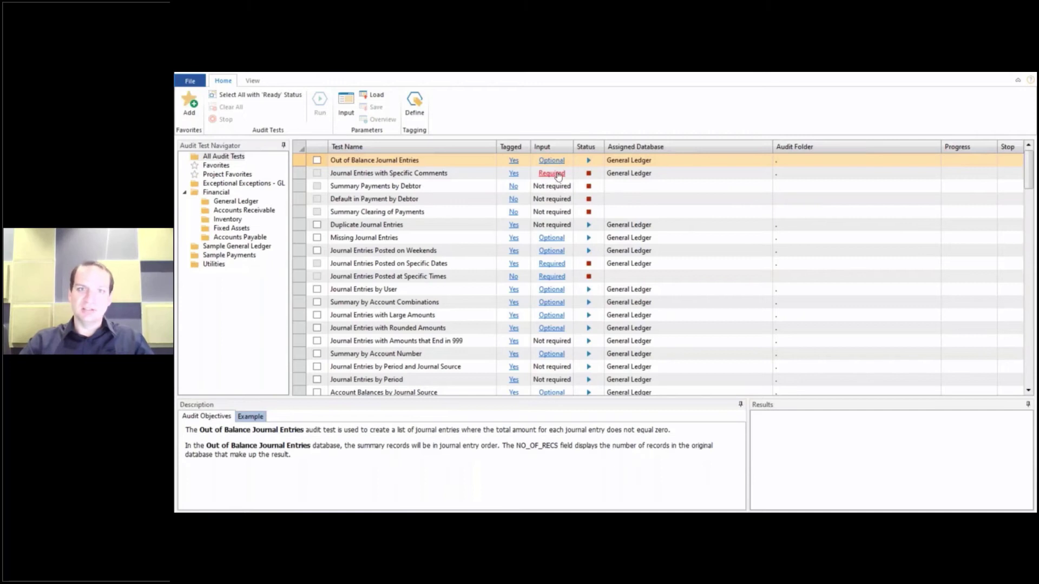
pyautogui.click(365, 175)
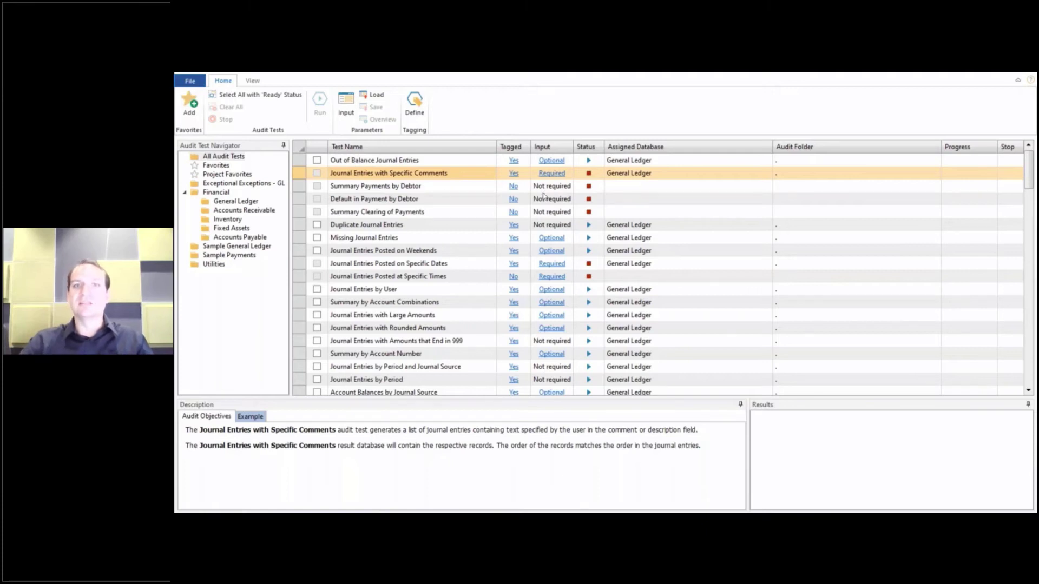
pyautogui.click(551, 174)
pyautogui.click(522, 270)
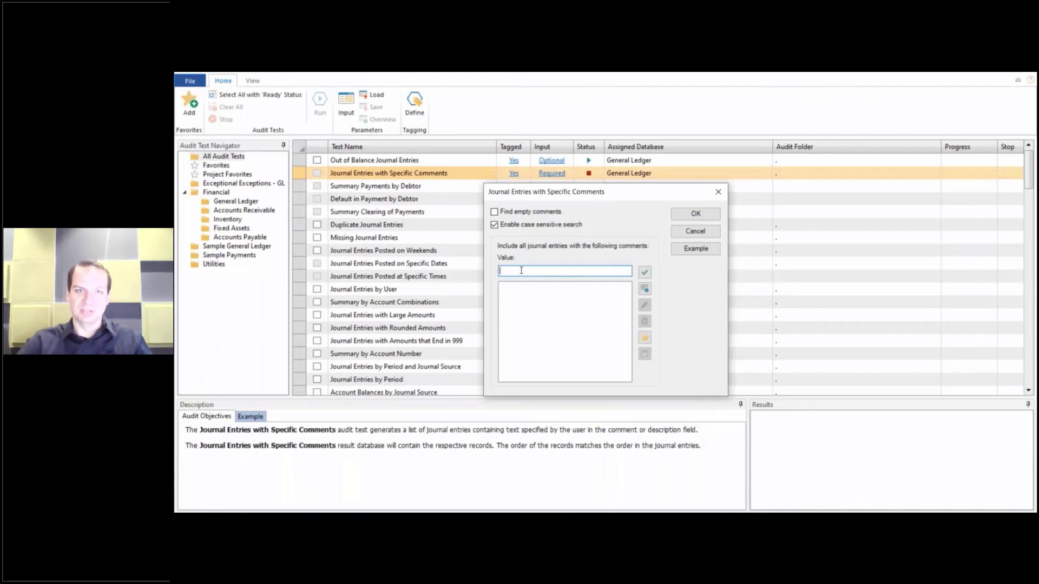
pyautogui.click(684, 232)
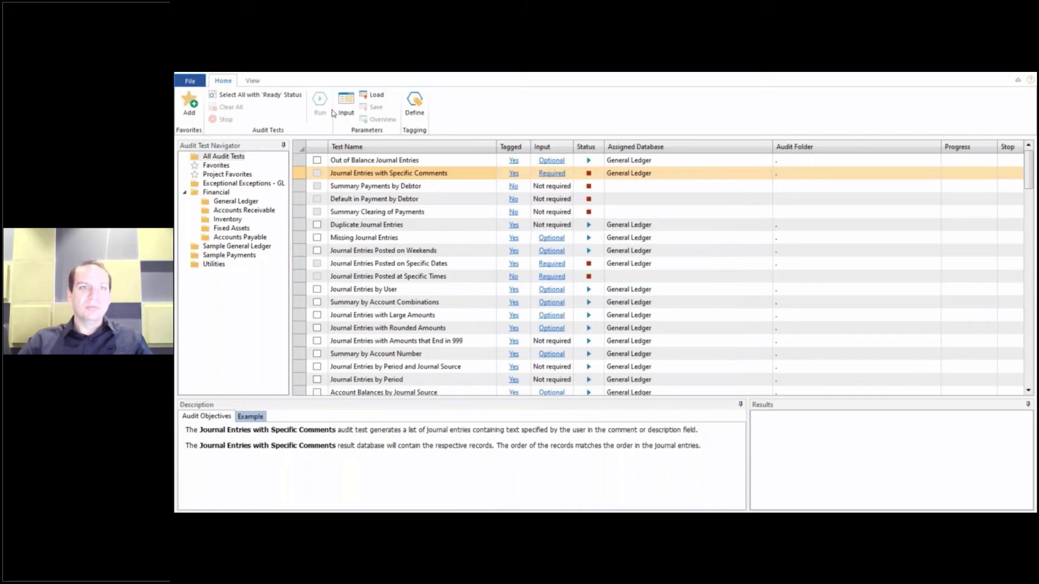
# Select the Out of Balance Journal Entries, Duplicate Journal Entries and Missing Journal Entries audit tests
pyautogui.click(317, 160)
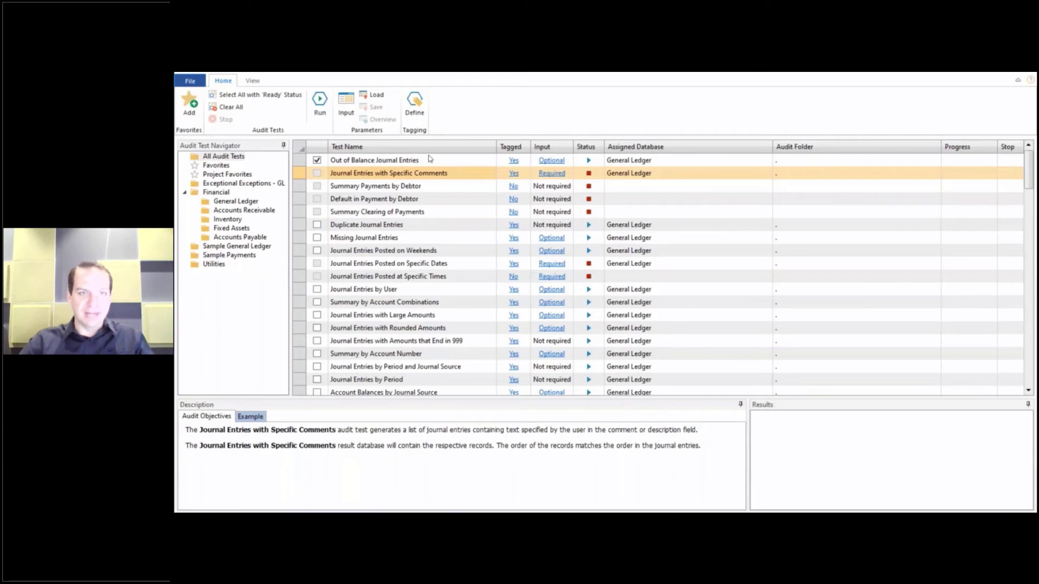
pyautogui.click(317, 226)
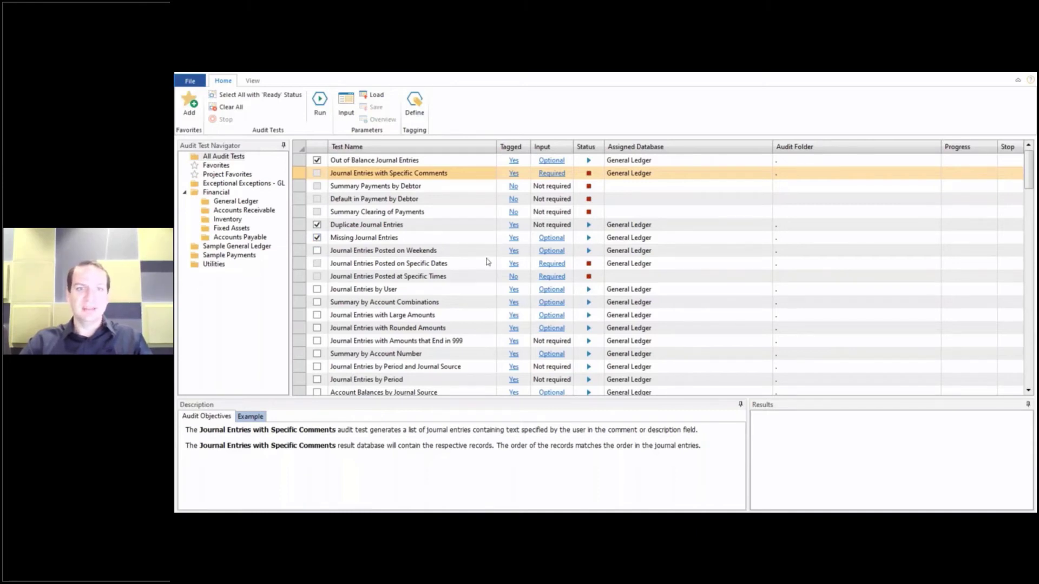
# Review the weekday options of the Journal Entries Posted on Weekends test and cancel without saving
pyautogui.click(552, 251)
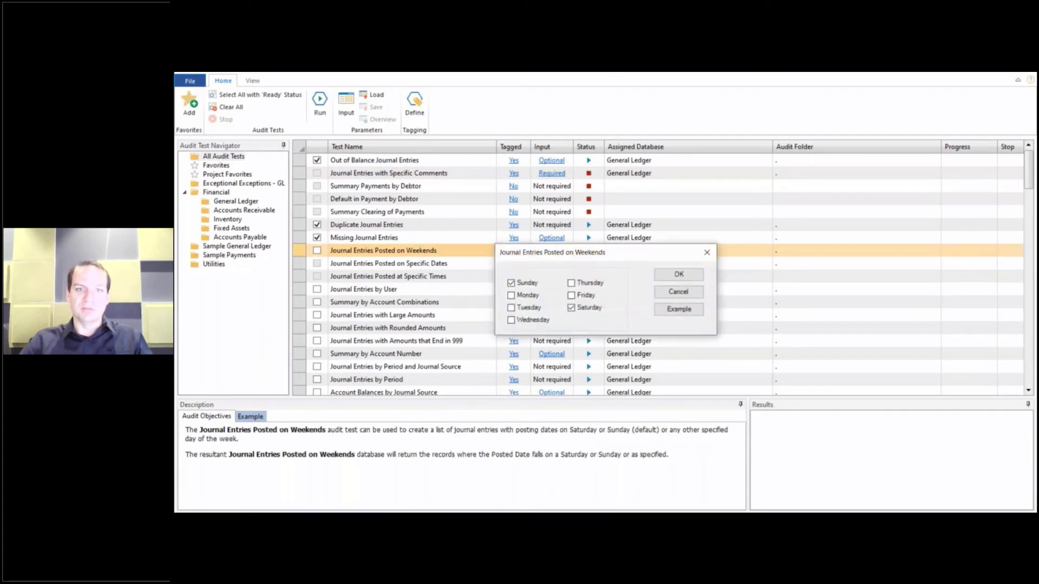
pyautogui.click(512, 283)
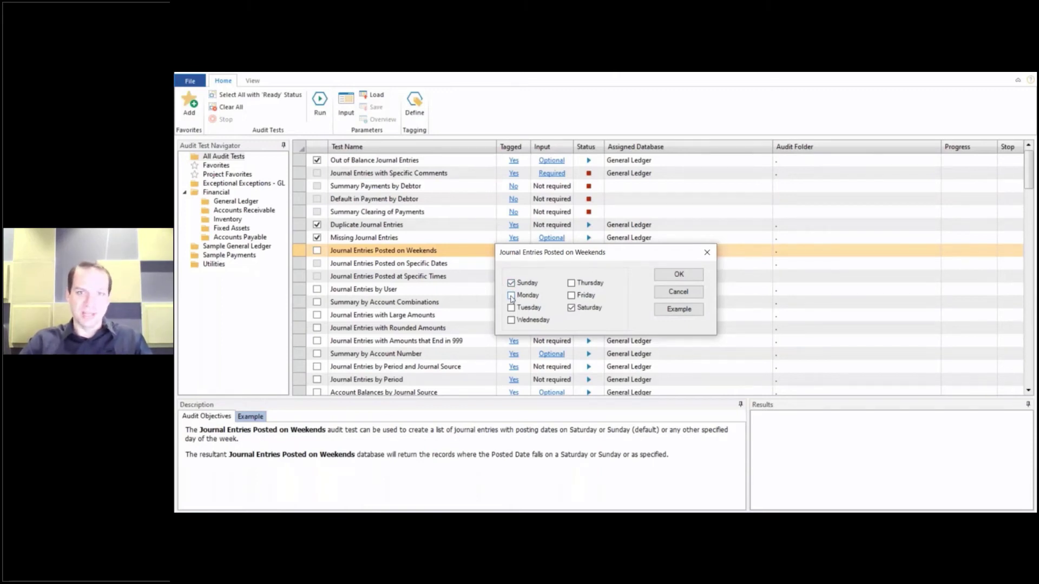
pyautogui.click(685, 292)
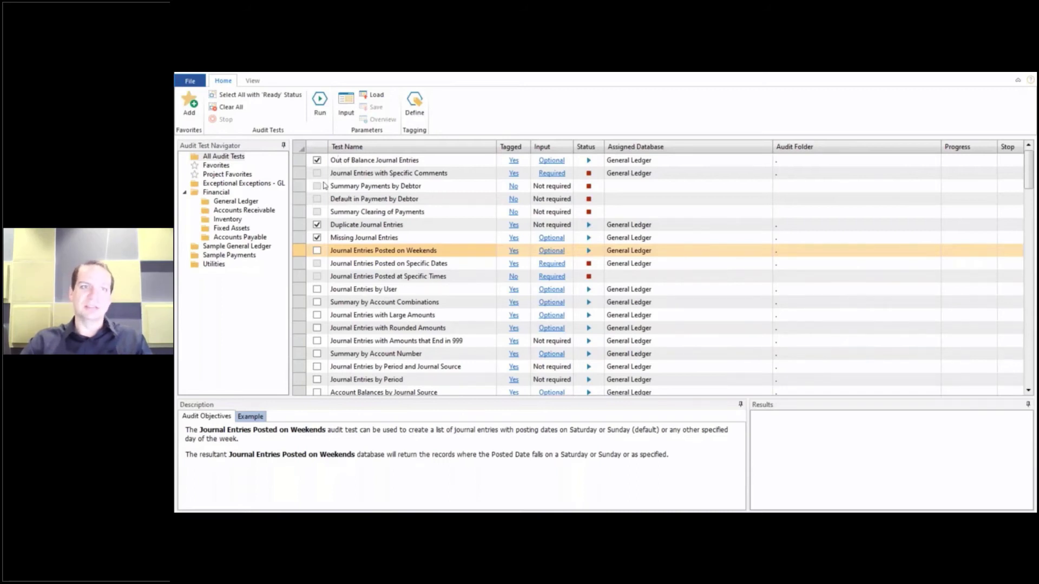
# Run the three selected journal entry tests on the General Ledger and close the test selection window
pyautogui.click(319, 104)
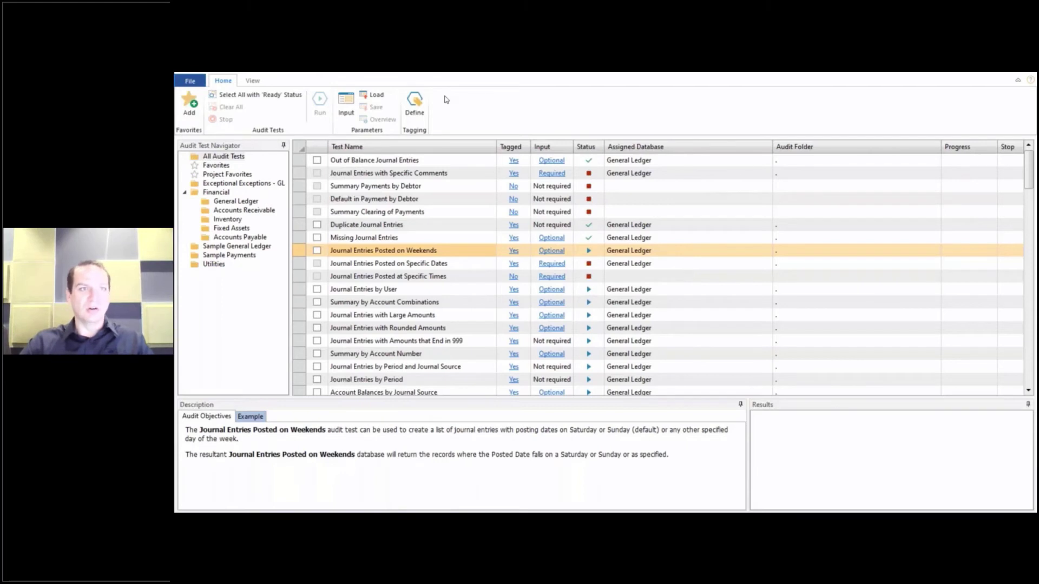
pyautogui.click(1028, 73)
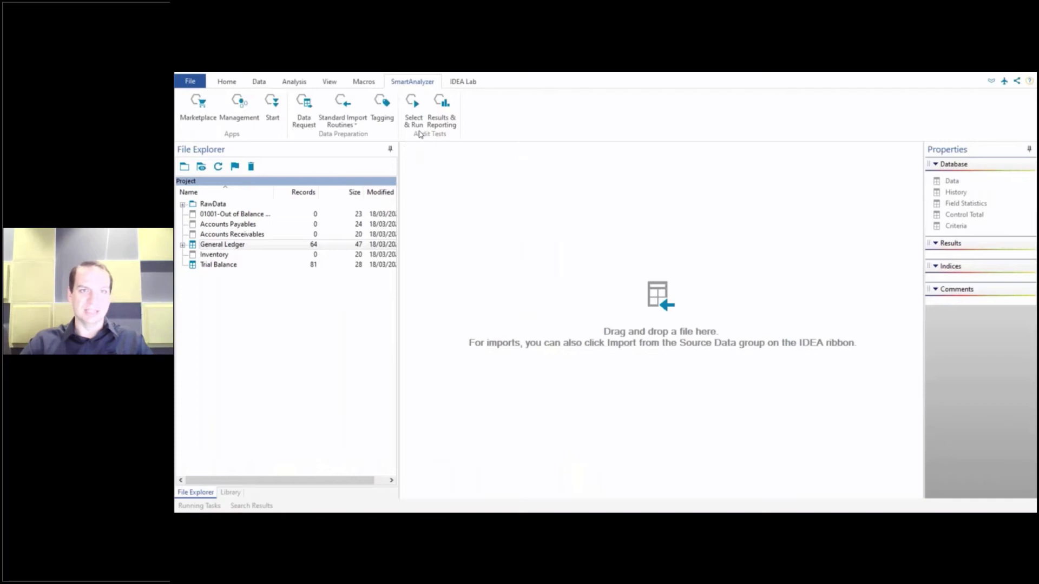
# Open the audit test results and view the 01002-Duplicate Journal Entries result database
pyautogui.click(441, 106)
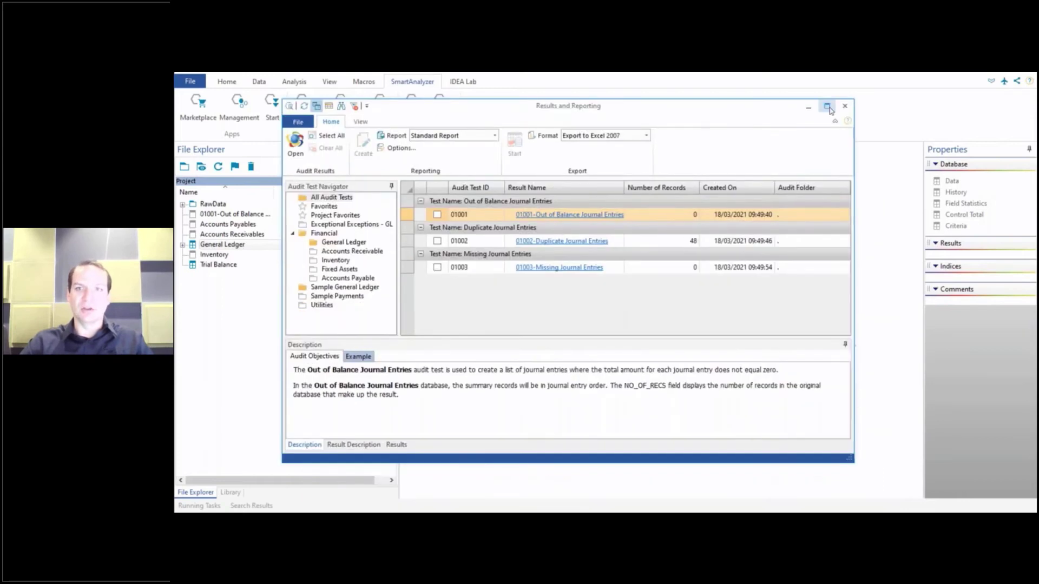
pyautogui.doubleClick(544, 196)
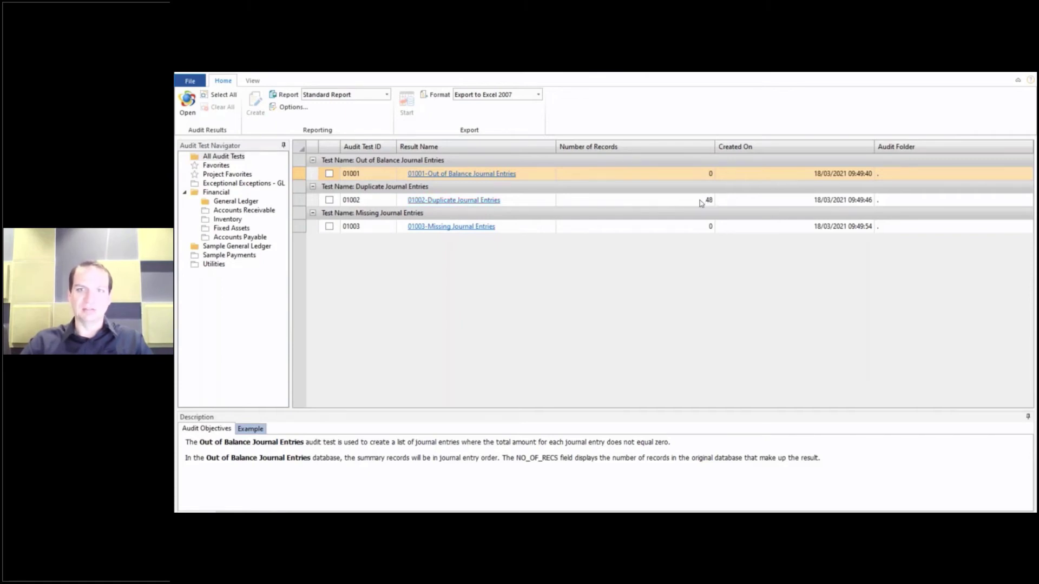
pyautogui.click(479, 201)
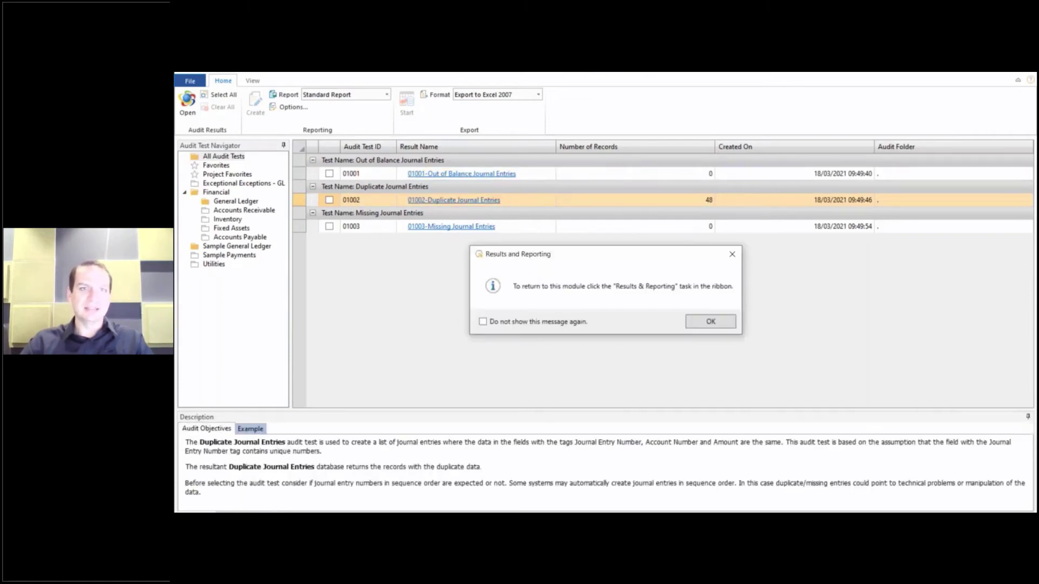
pyautogui.click(709, 322)
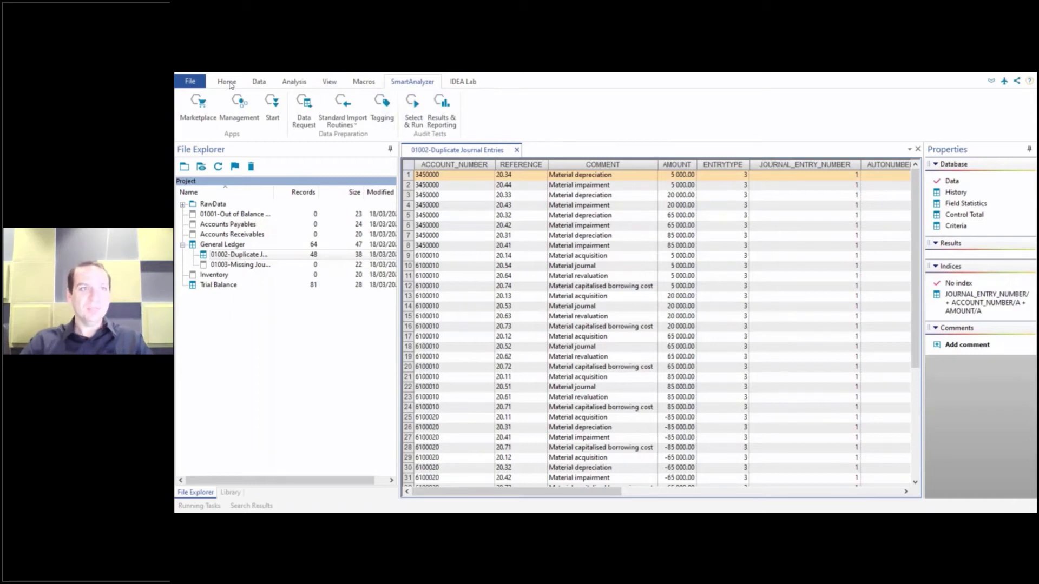
# Switch to CaseWare Working Papers and open the POC Integration document (10.10.03)
pyautogui.click(228, 82)
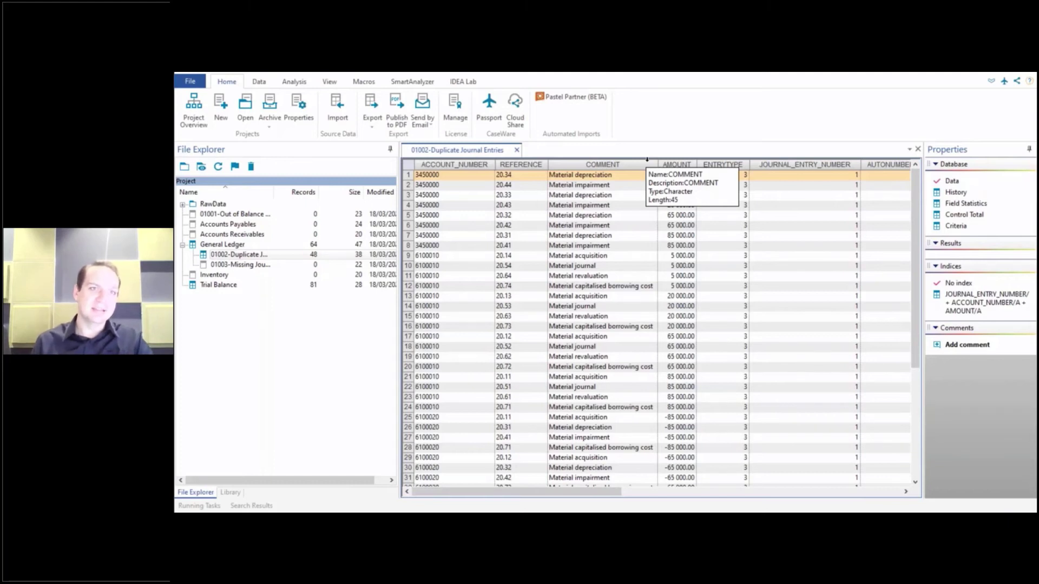
pyautogui.click(222, 244)
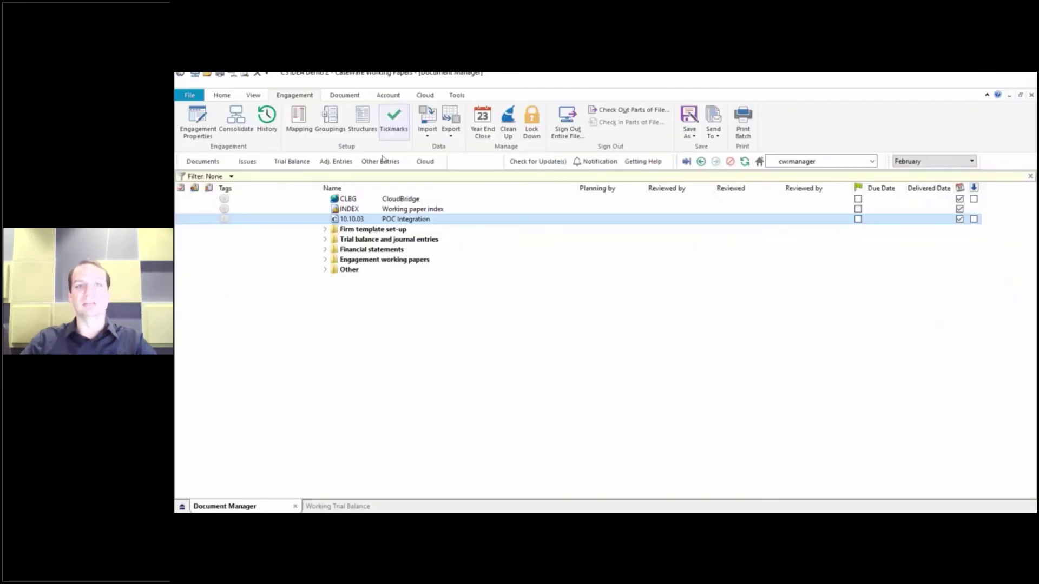
pyautogui.doubleClick(383, 220)
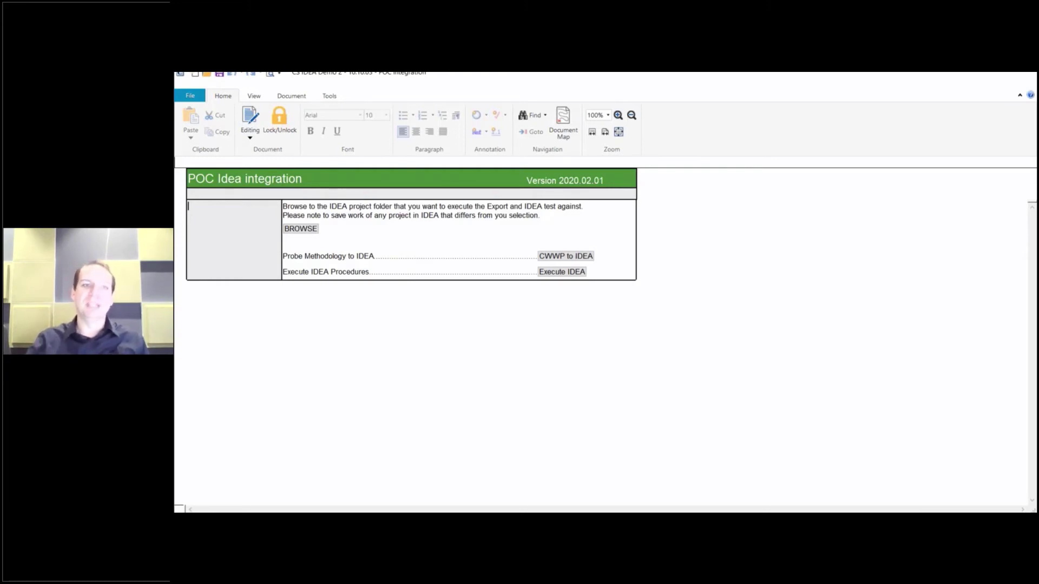
# Choose CS IDEA Demo 2 in IDEA Projects as the project folder and send the Probe methodology to IDEA
pyautogui.click(298, 229)
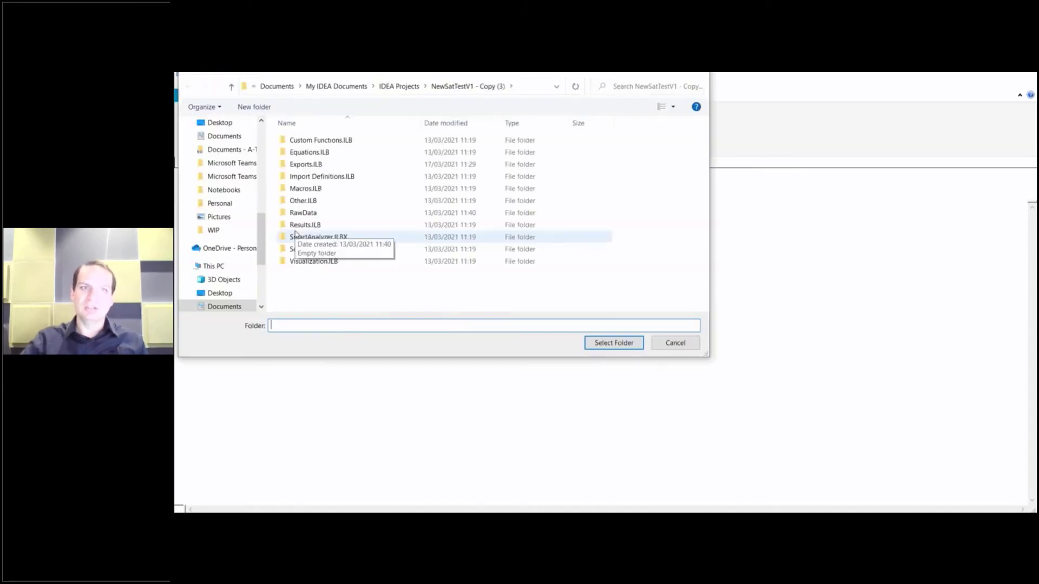
pyautogui.click(399, 87)
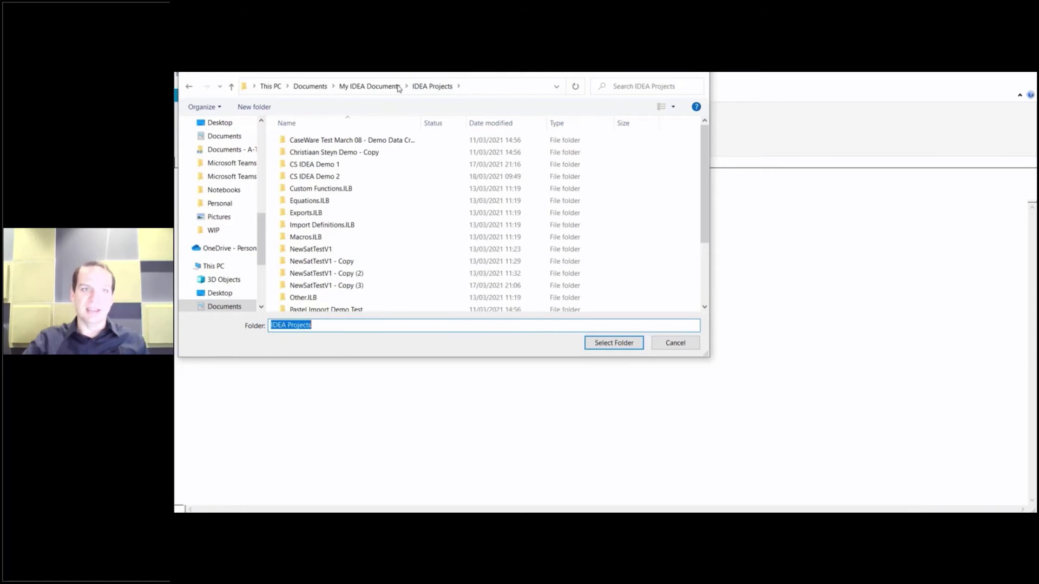
pyautogui.click(338, 178)
pyautogui.click(629, 349)
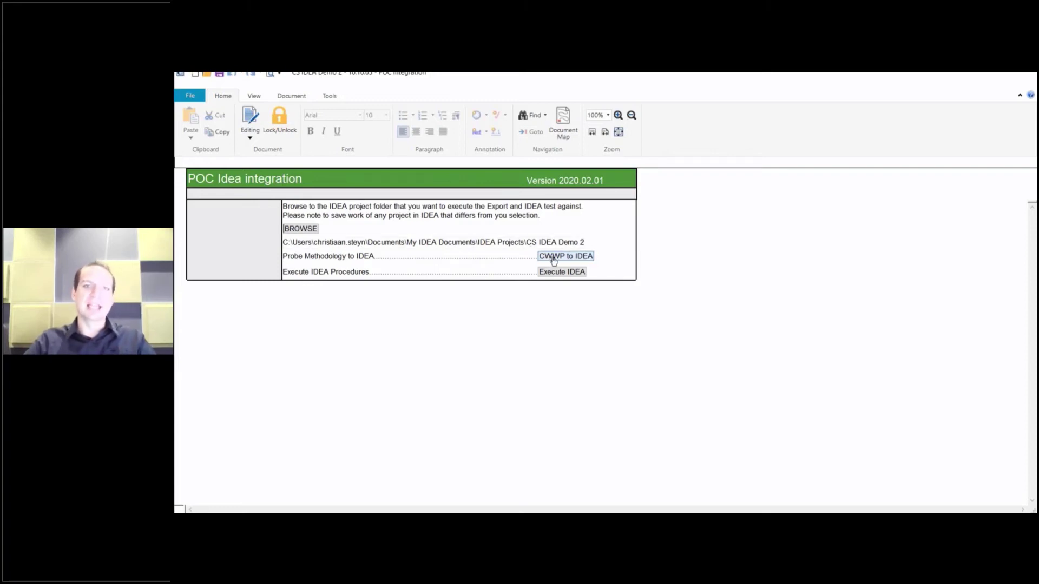
pyautogui.click(590, 258)
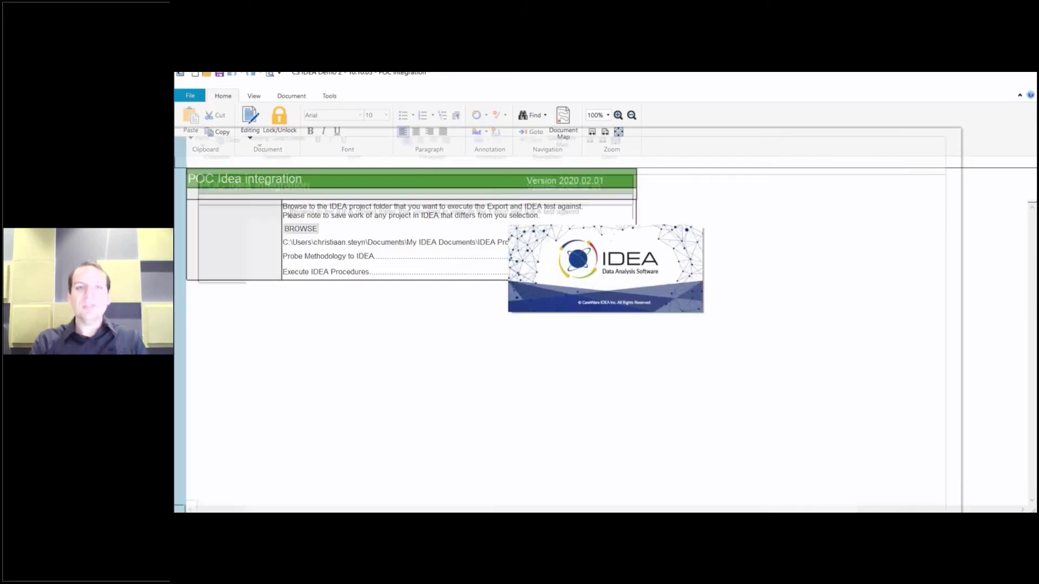
pyautogui.doubleClick(557, 139)
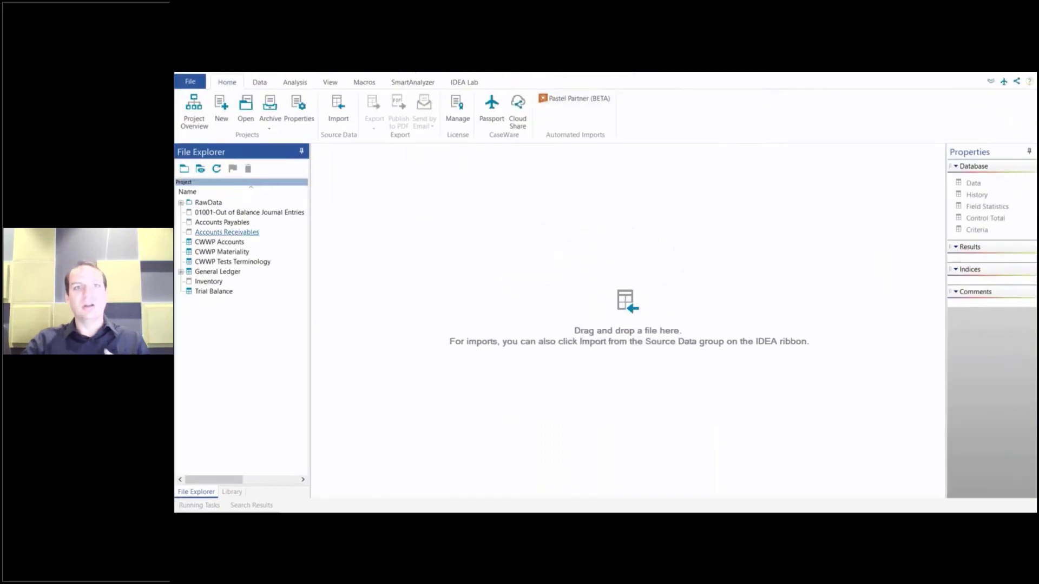
# Open the CWWP Accounts database and examine the group numbers assigned to the accounts
pyautogui.click(233, 243)
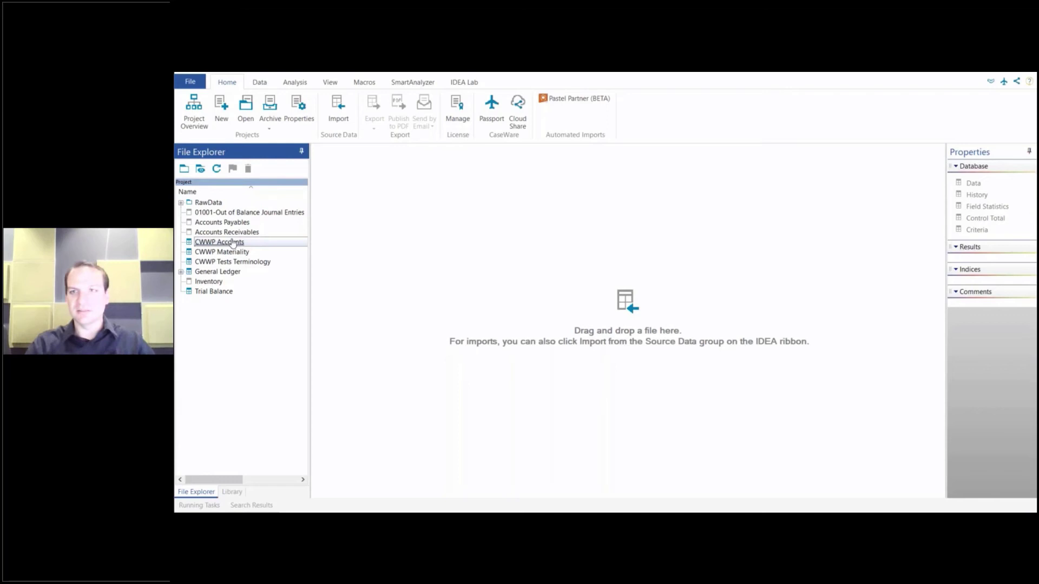
pyautogui.doubleClick(233, 243)
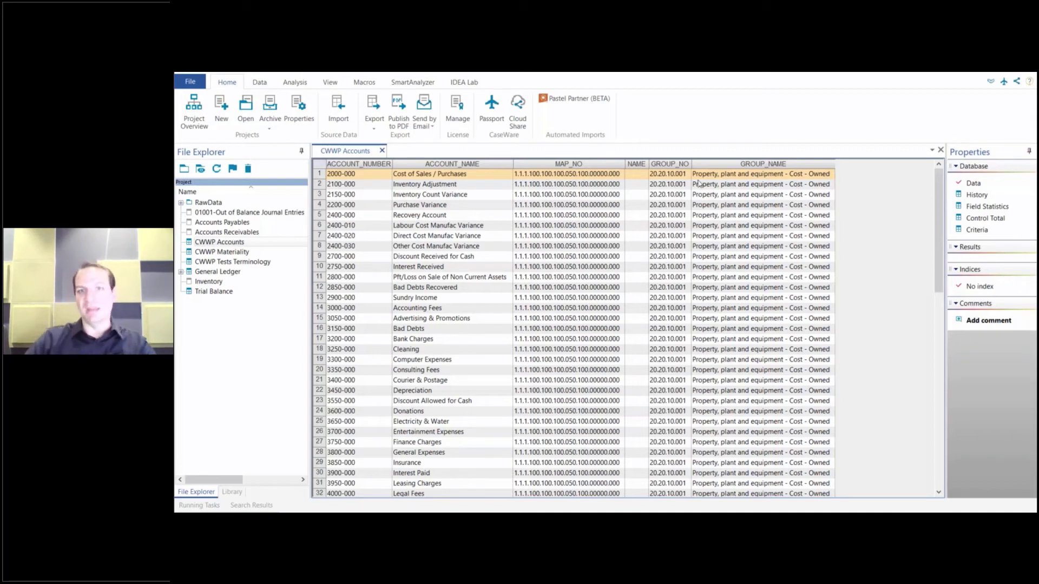
pyautogui.click(661, 371)
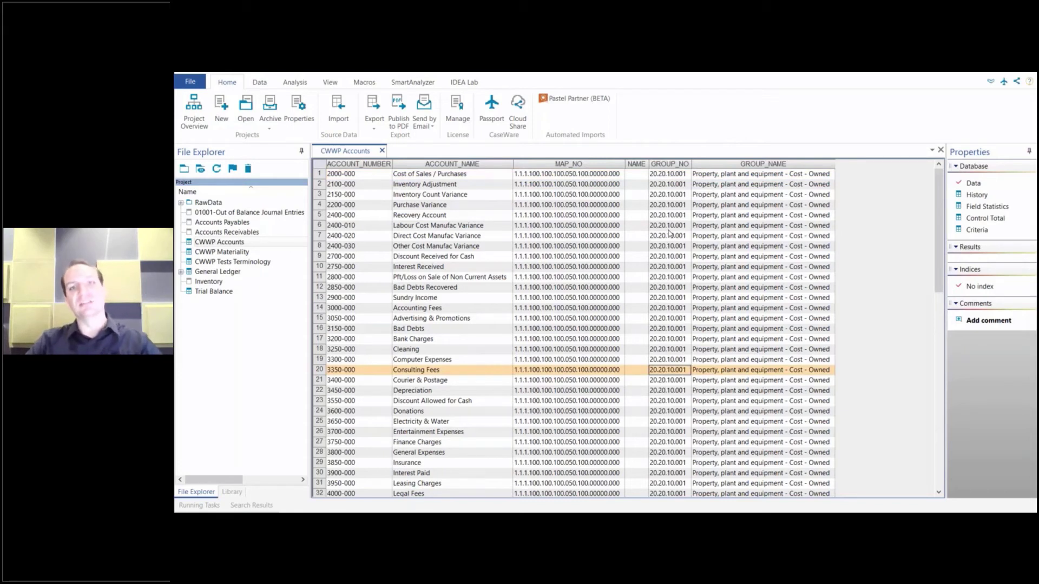
pyautogui.click(652, 178)
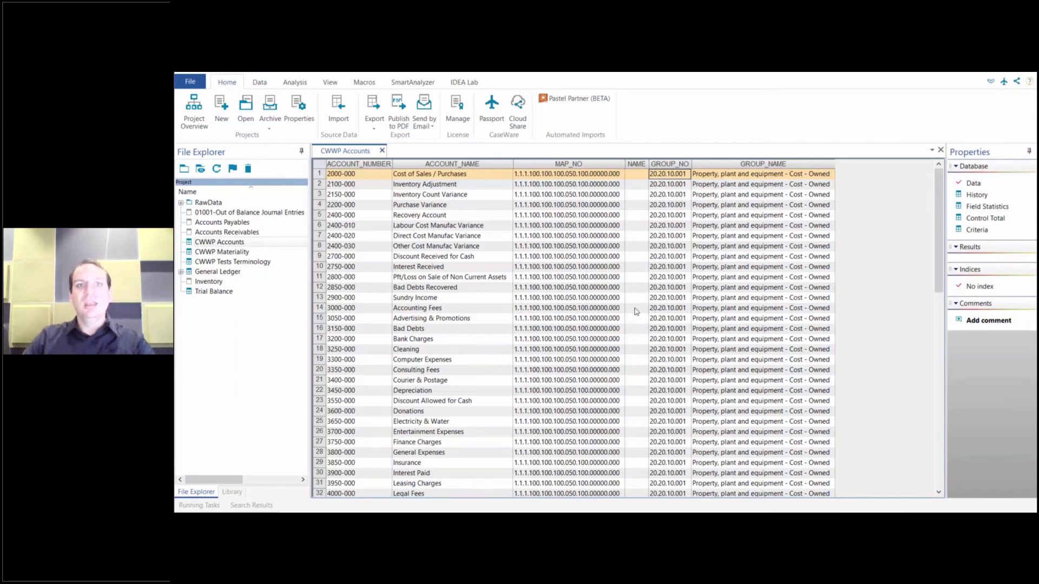
# Review each field of the CWWP Materiality database and open the CWWP Tests Terminology database
pyautogui.doubleClick(222, 253)
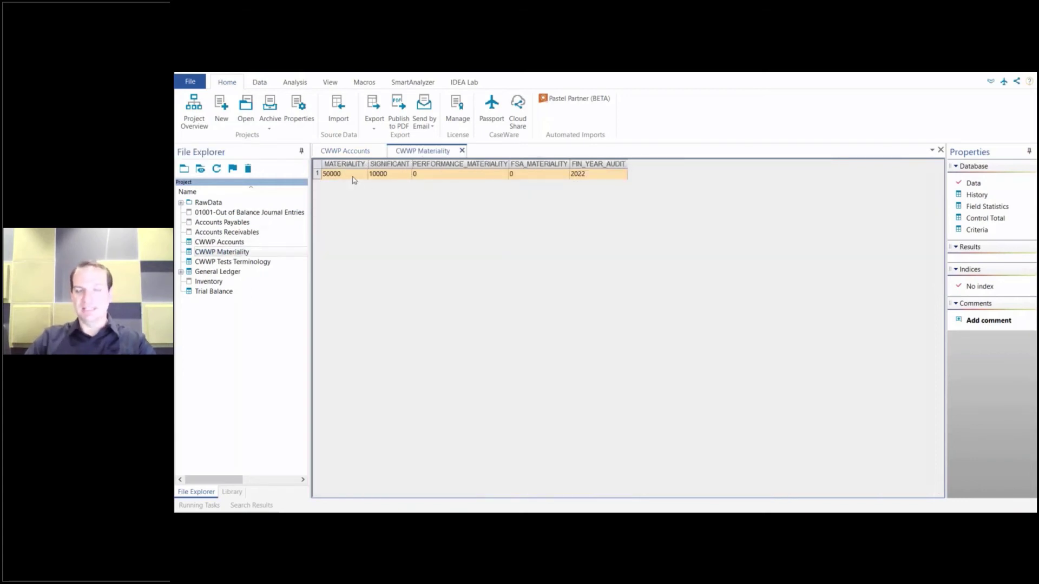
pyautogui.click(376, 176)
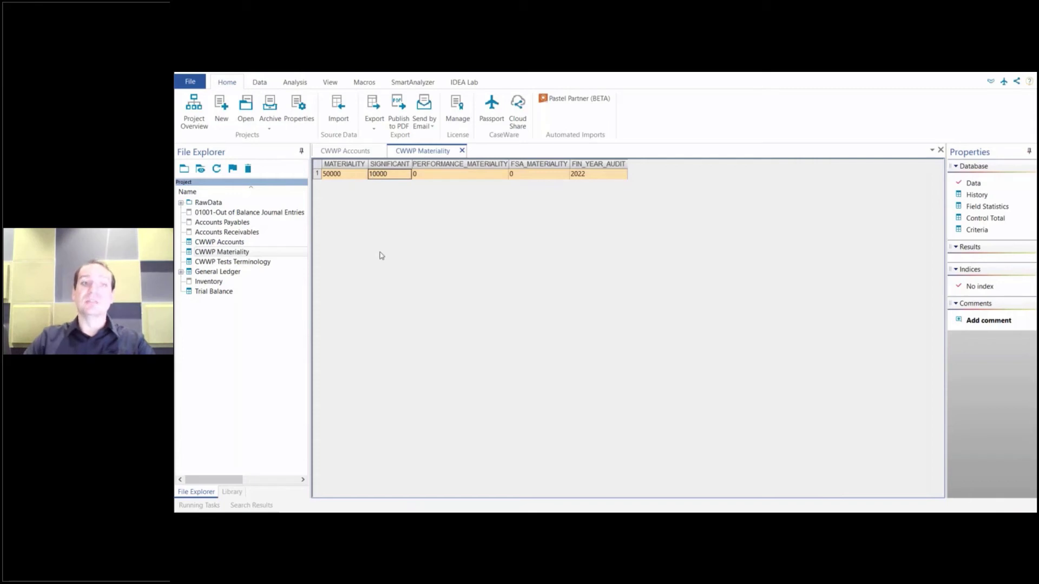
pyautogui.click(434, 175)
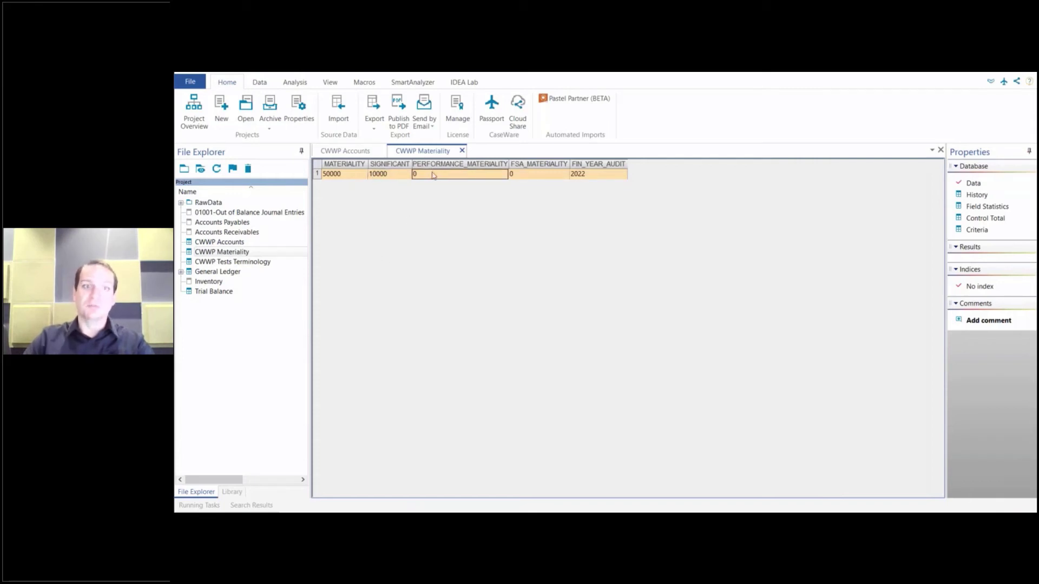
pyautogui.click(523, 178)
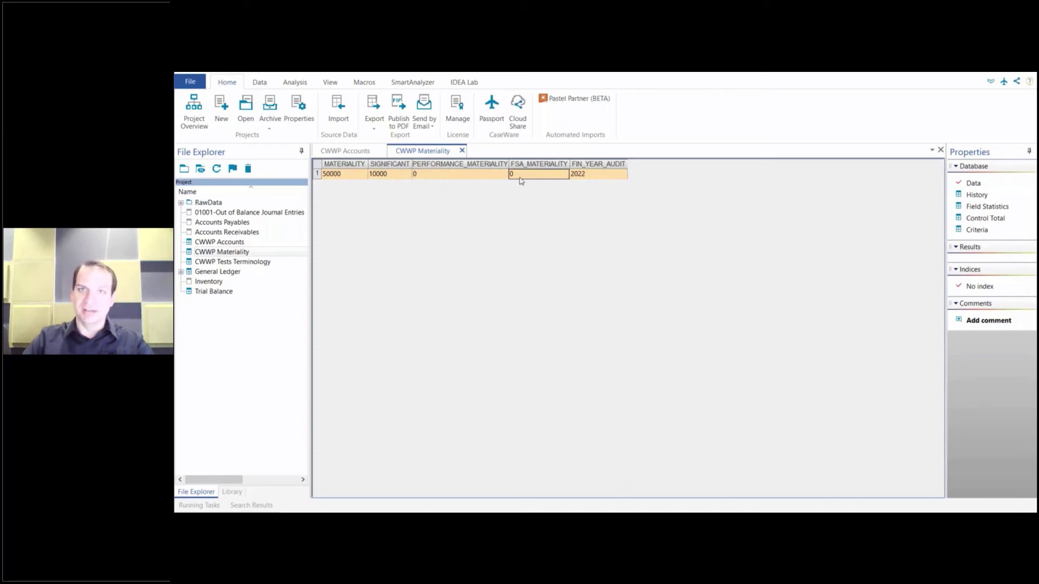
pyautogui.click(593, 182)
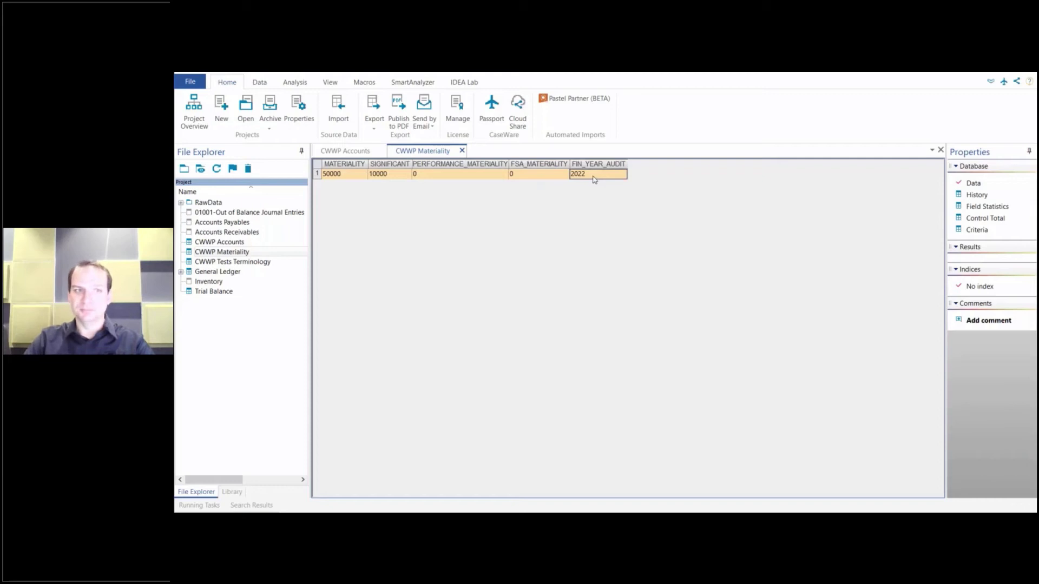
pyautogui.click(349, 177)
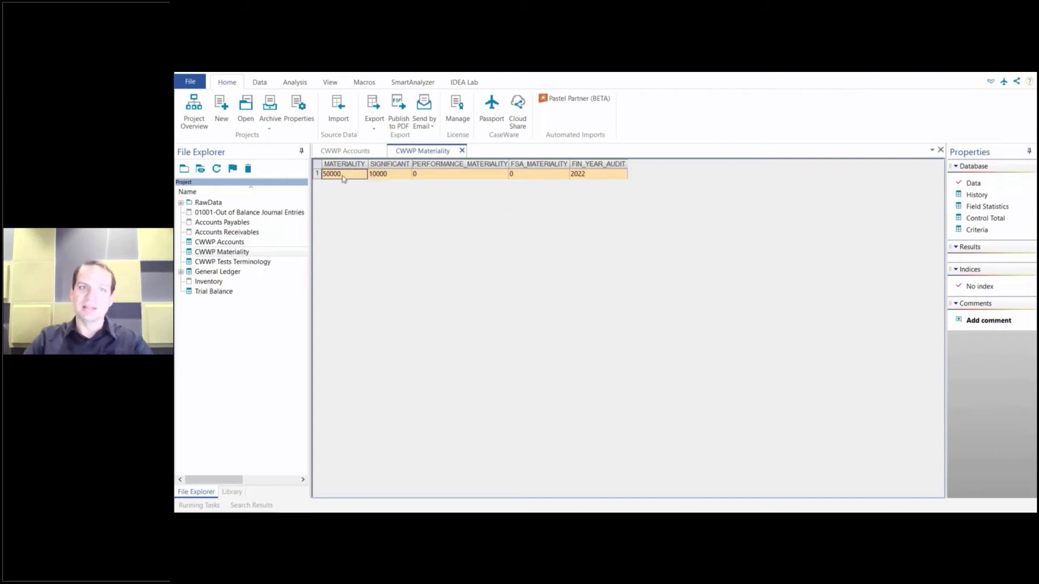
pyautogui.click(397, 178)
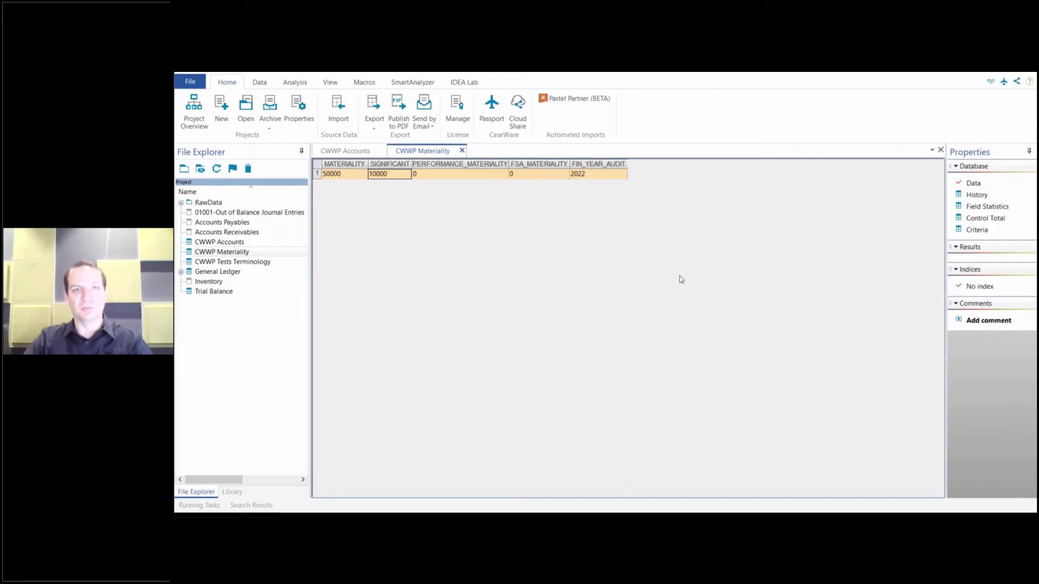
pyautogui.doubleClick(253, 263)
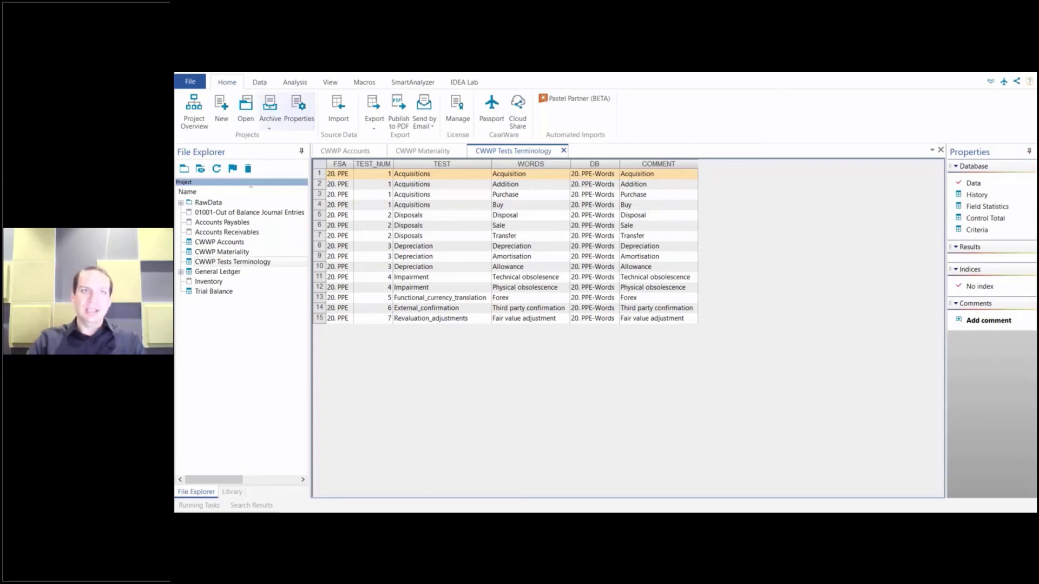
# Return to the POC Integration document in Working Papers and execute the IDEA procedures
pyautogui.hotkey('alt', 'Tab')
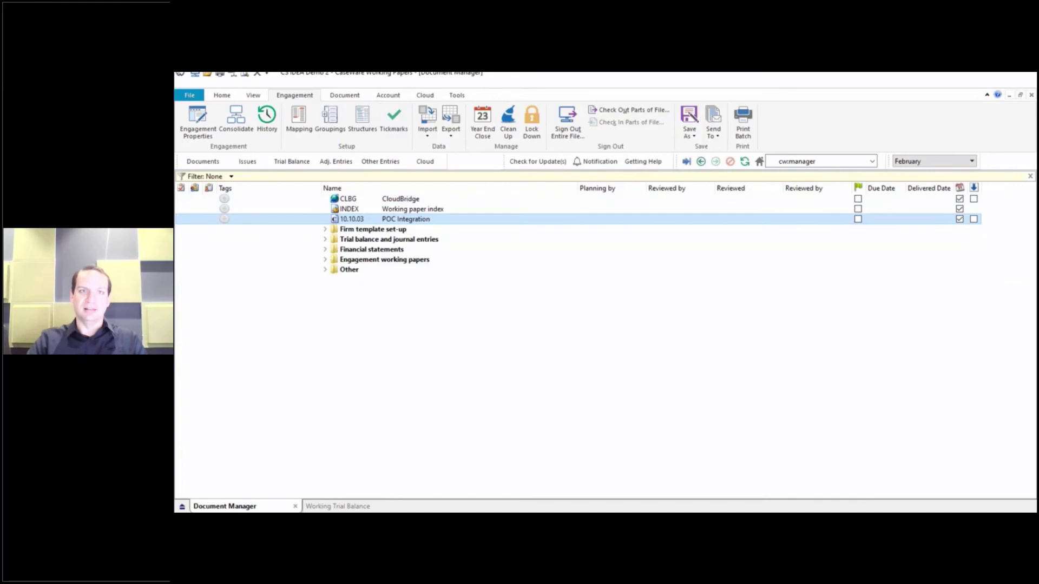
pyautogui.press('Return')
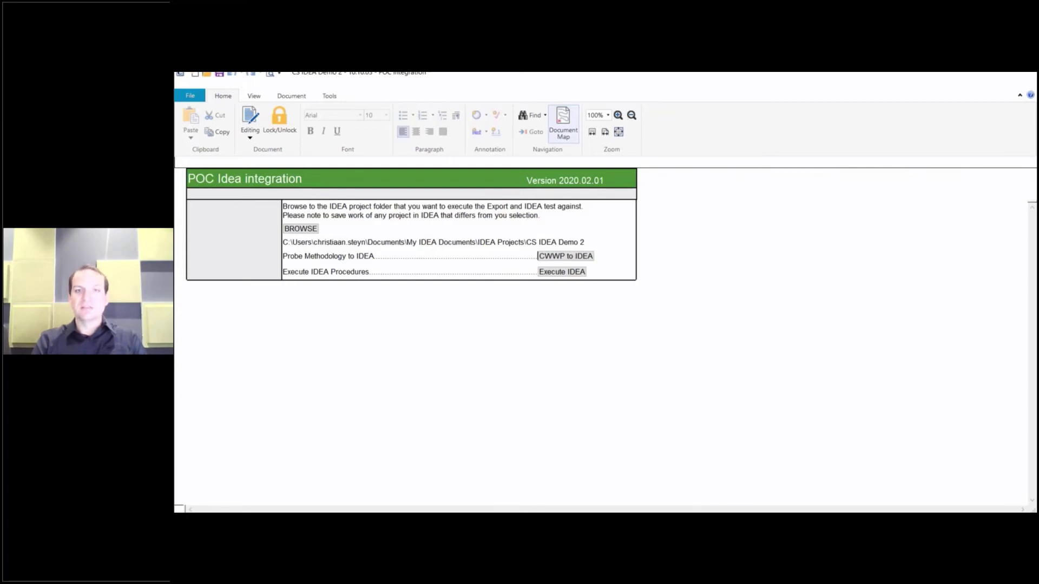
pyautogui.click(585, 276)
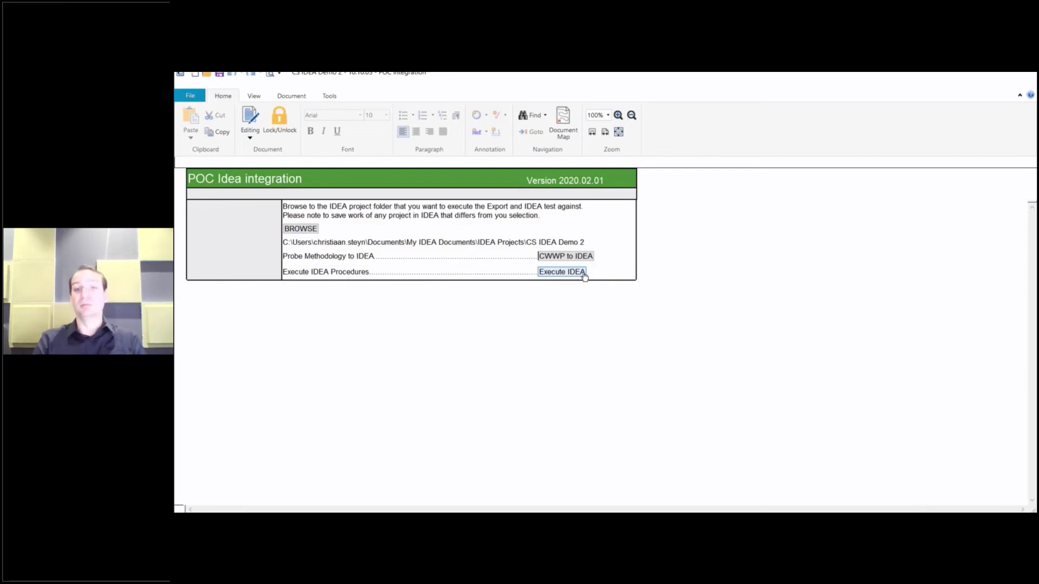
pyautogui.click(584, 275)
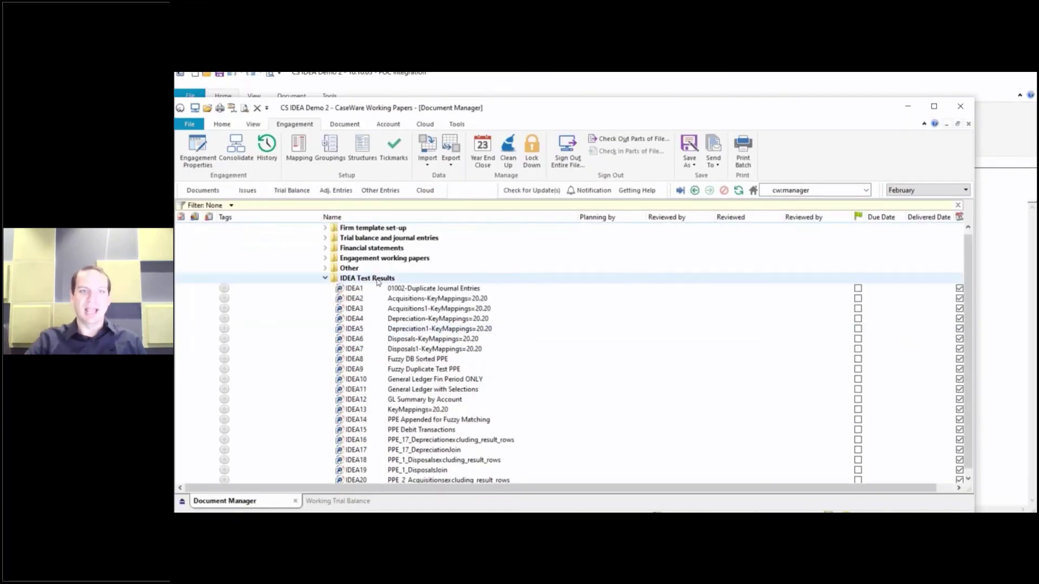
# Open the Acquisitions-KeyMappings=20.20 test result from the maximized Document Manager and examine its columns through TEST_RESULT
pyautogui.click(939, 107)
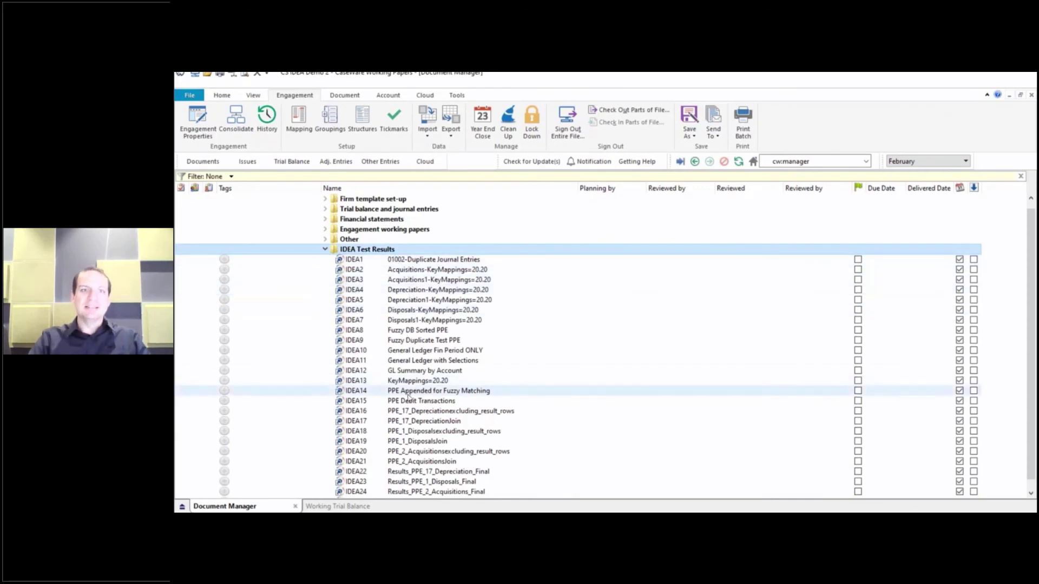
pyautogui.click(412, 272)
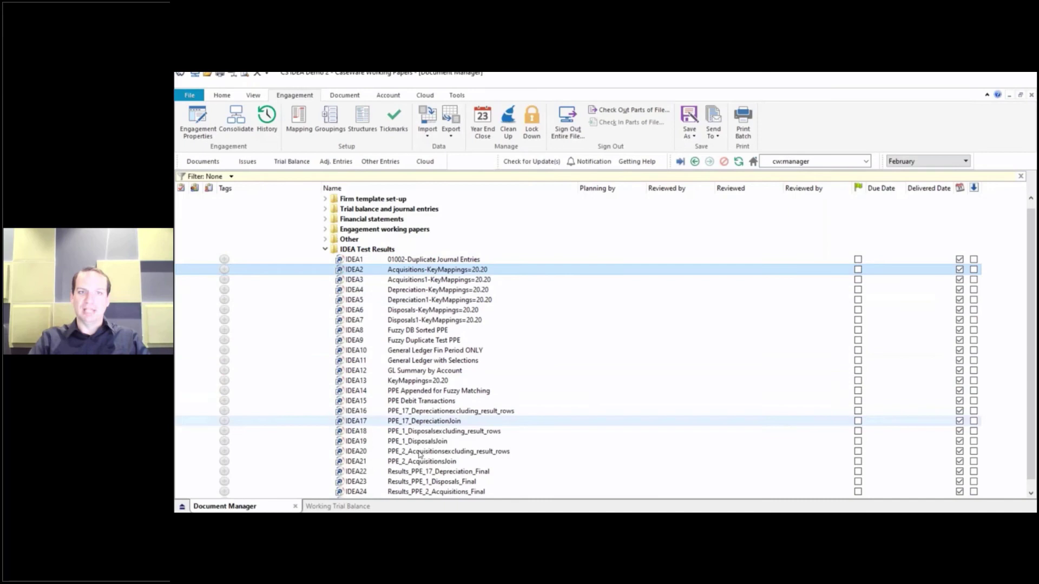
pyautogui.doubleClick(390, 271)
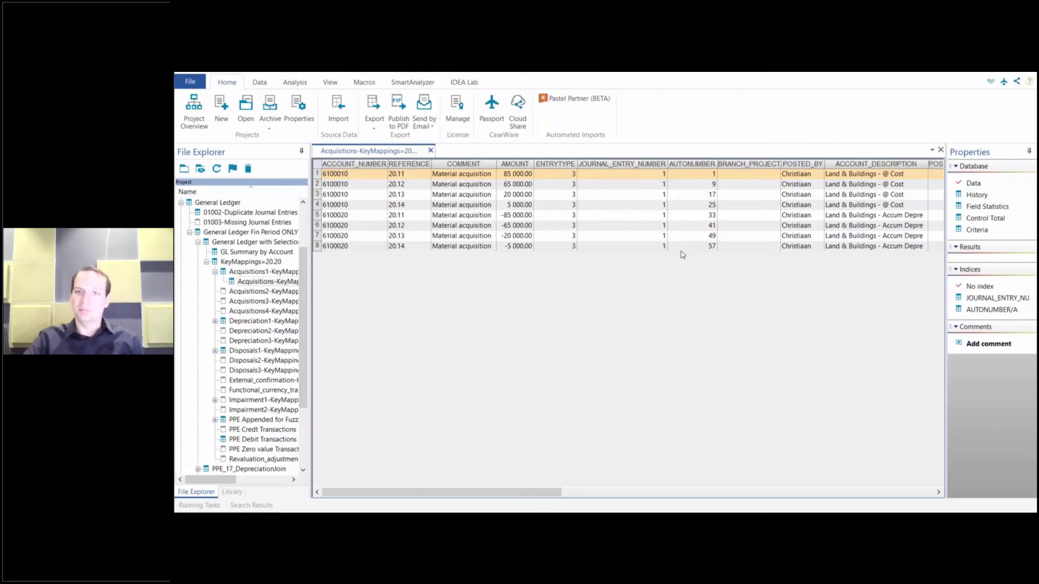
pyautogui.moveTo(530, 492); pyautogui.dragTo(779, 493)
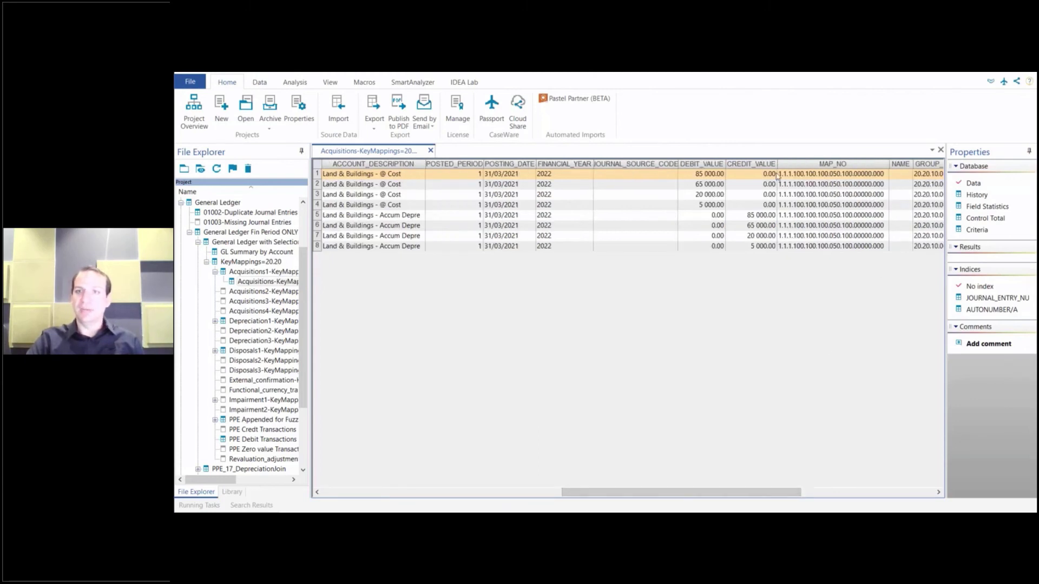
pyautogui.click(938, 492)
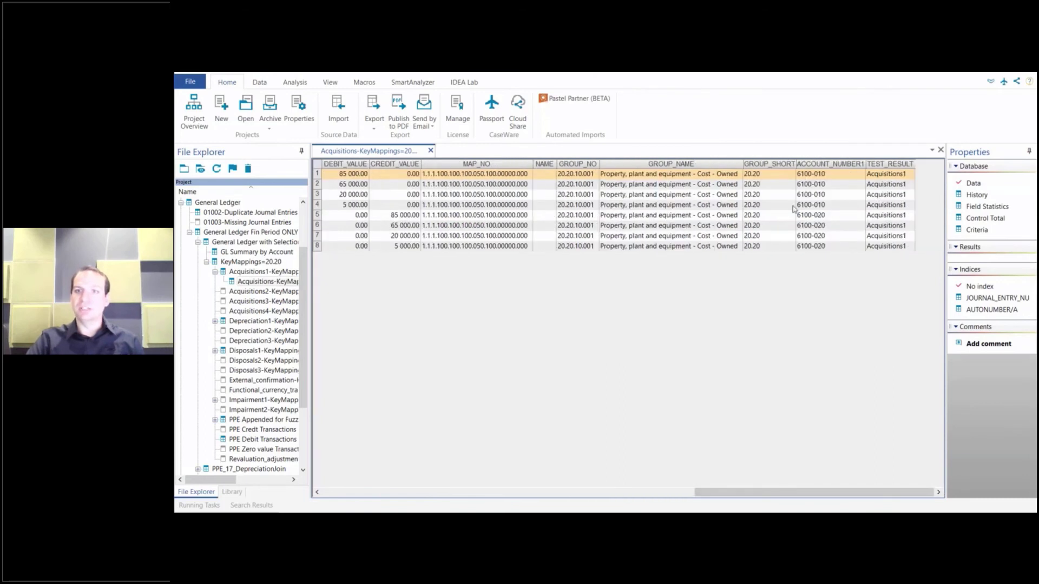
pyautogui.click(906, 175)
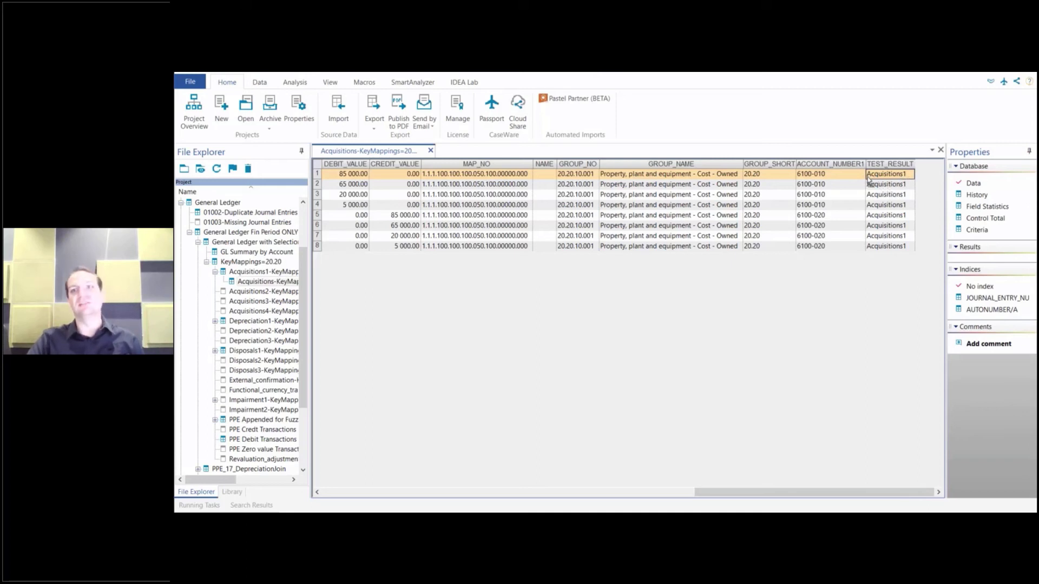
pyautogui.moveTo(822, 491); pyautogui.dragTo(425, 500)
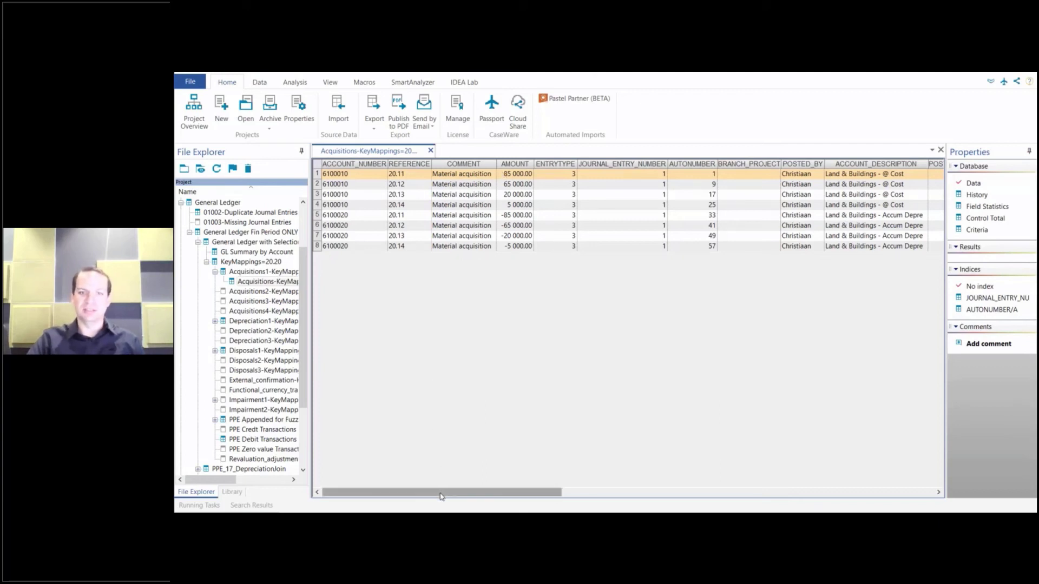
pyautogui.moveTo(441, 492)
pyautogui.mouseDown()
pyautogui.moveTo(839, 487)
pyautogui.moveTo(442, 493)
pyautogui.mouseUp()
# From Working Papers, open the Depreciation-KeyMappings=20.20 test result in IDEA, review it and return to the Document Manager
pyautogui.hotkey('alt', 'Tab')
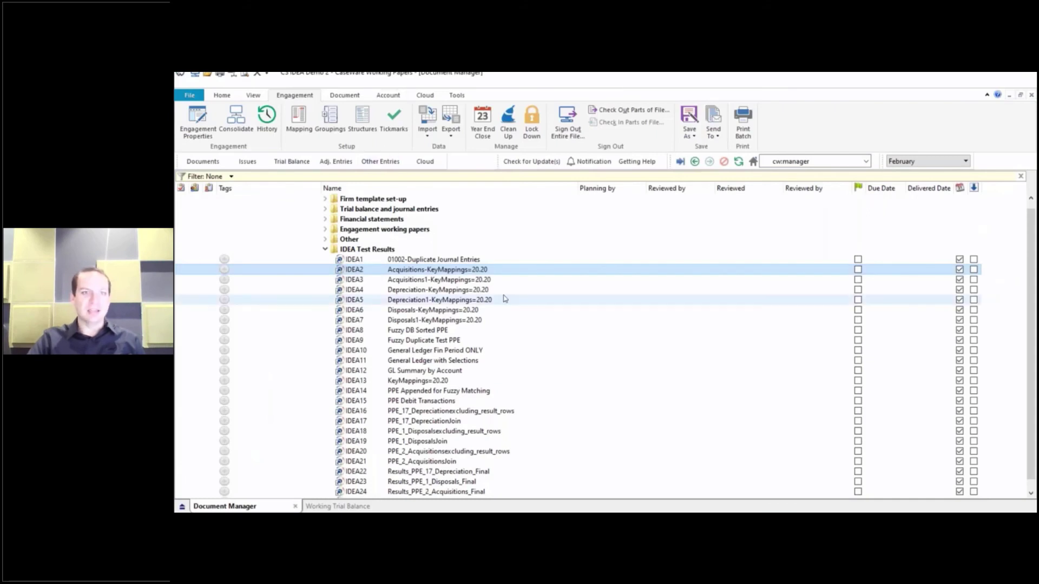
pyautogui.doubleClick(451, 291)
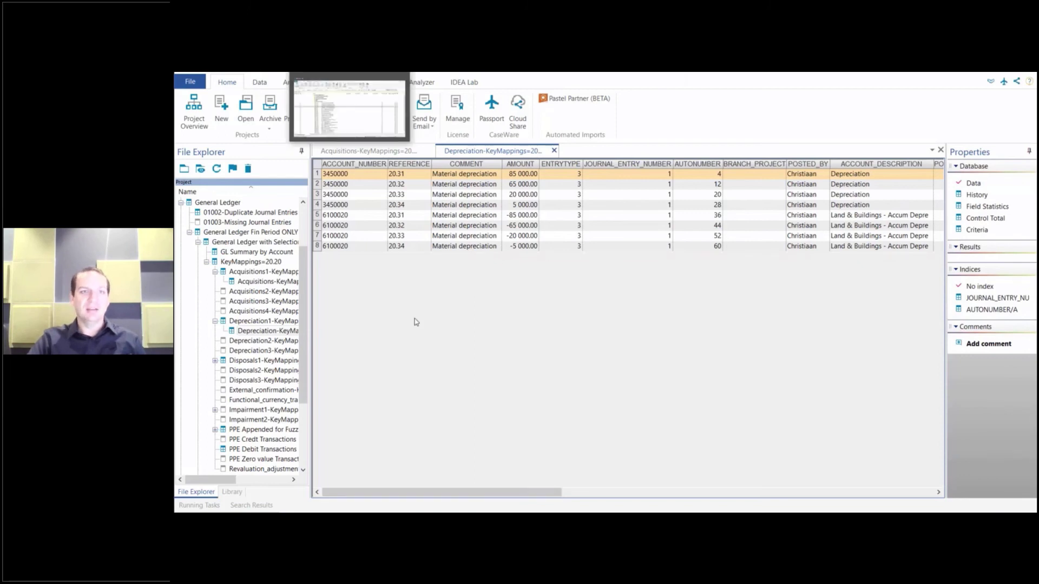
pyautogui.click(354, 174)
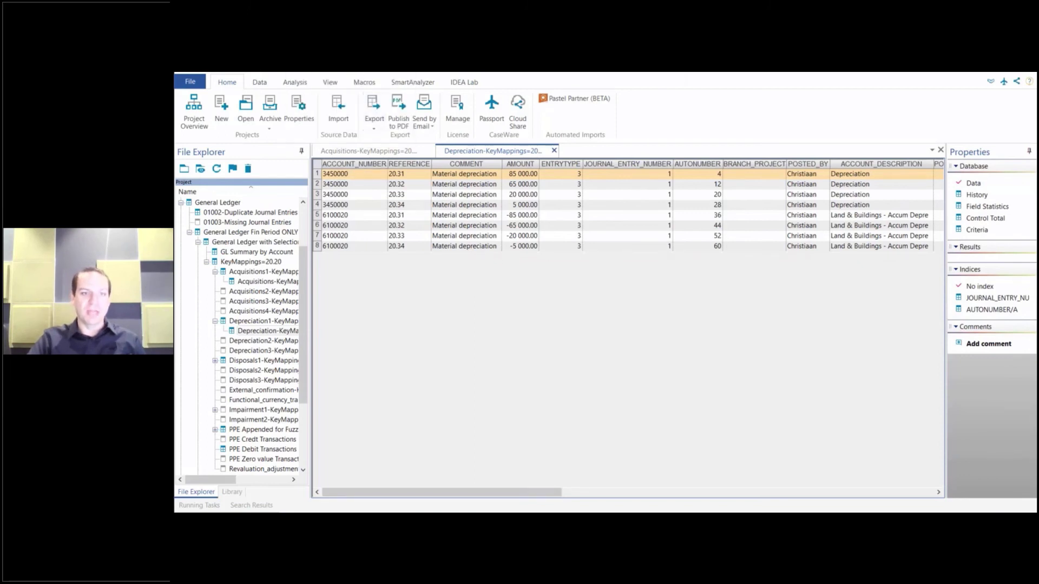
pyautogui.hotkey('alt', 'Tab')
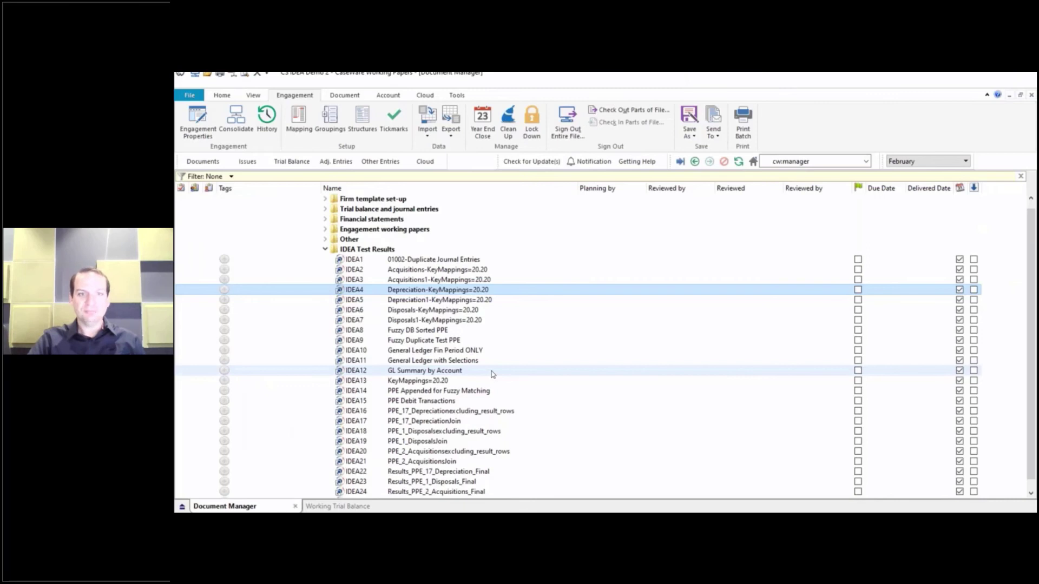
# Open the TB and GL Completeness Test result from the Document Manager in IDEA and select its DIFFERENCE column
pyautogui.scroll(-1, 492, 374)
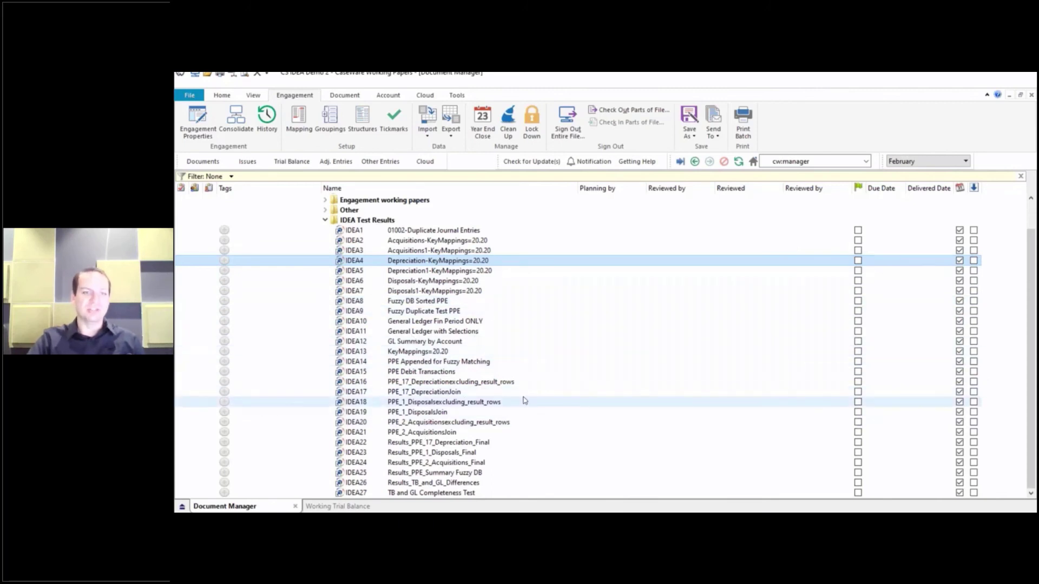
pyautogui.click(450, 493)
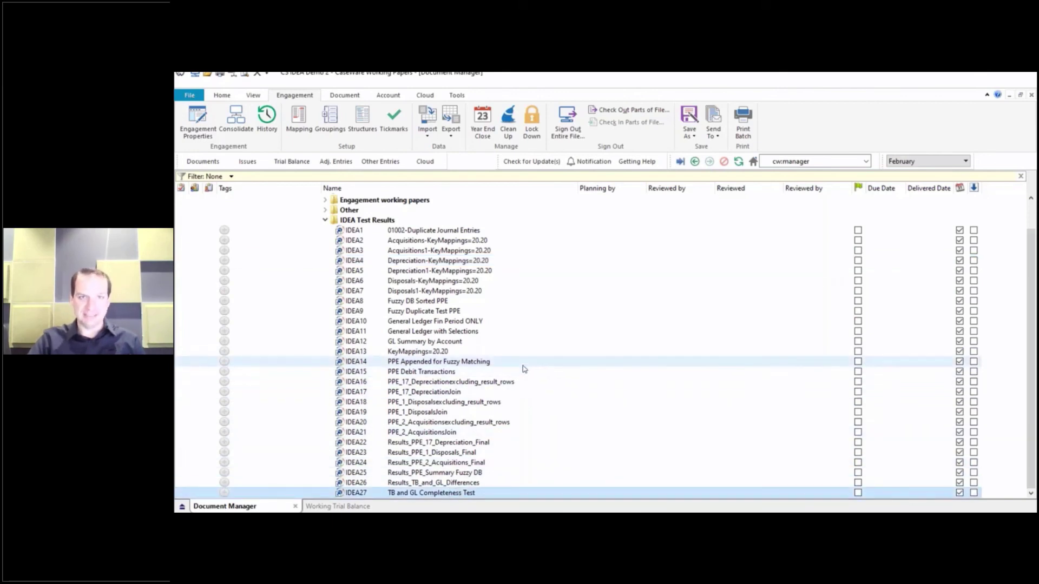
pyautogui.doubleClick(403, 493)
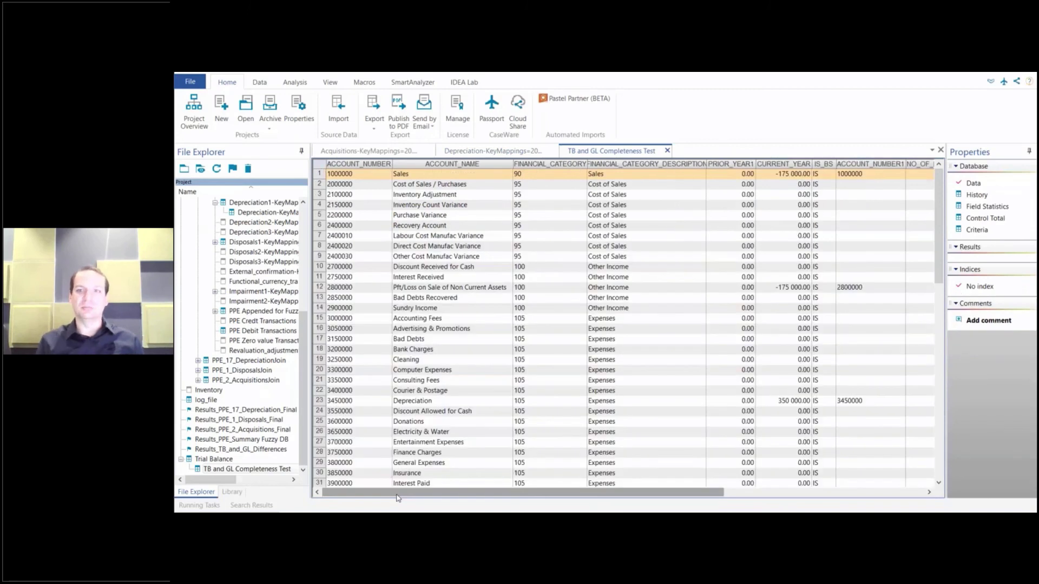
pyautogui.moveTo(435, 493); pyautogui.dragTo(756, 489)
pyautogui.click(907, 164)
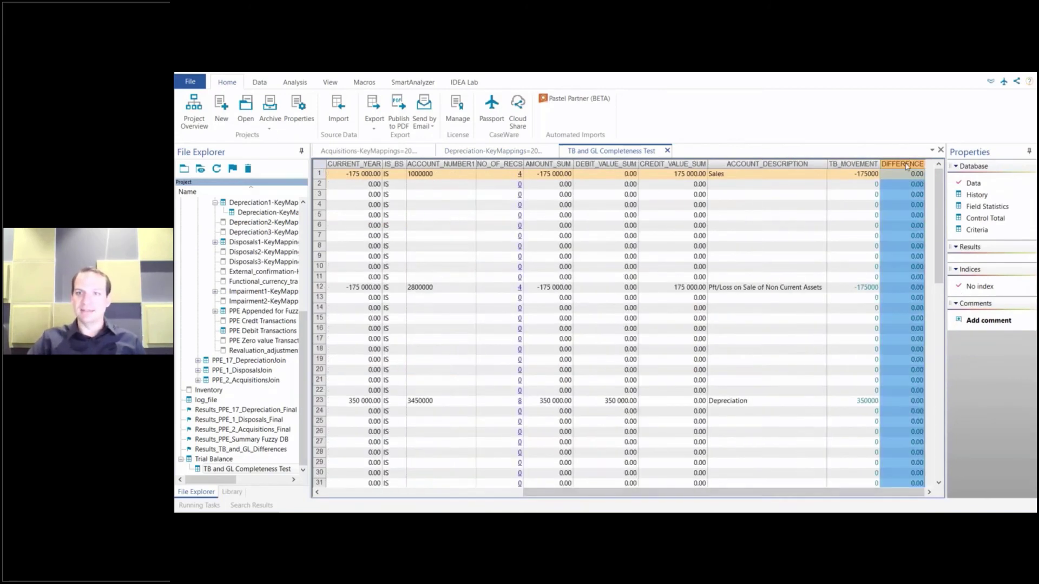
# Locate the non-zero DIFFERENCE record for Land & Buildings - Net Value and compare it with its account details
pyautogui.moveTo(938, 248); pyautogui.dragTo(944, 385)
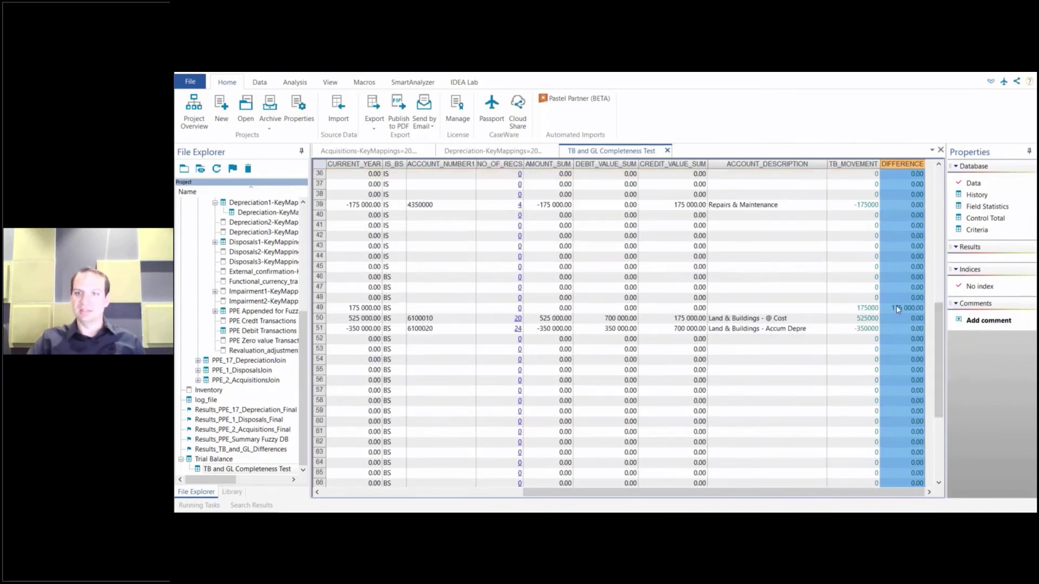
pyautogui.click(898, 310)
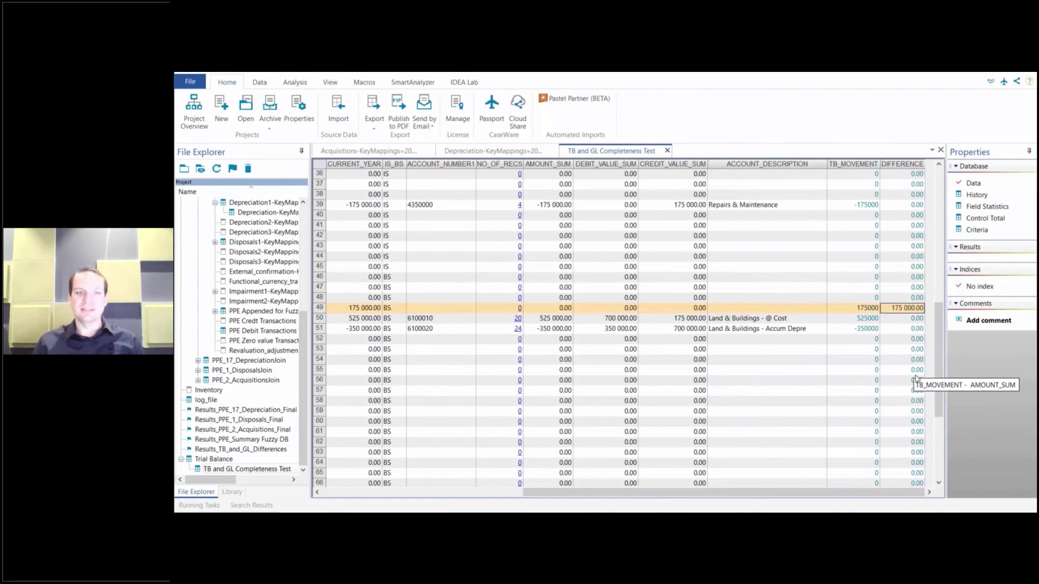
pyautogui.moveTo(767, 499); pyautogui.dragTo(567, 492)
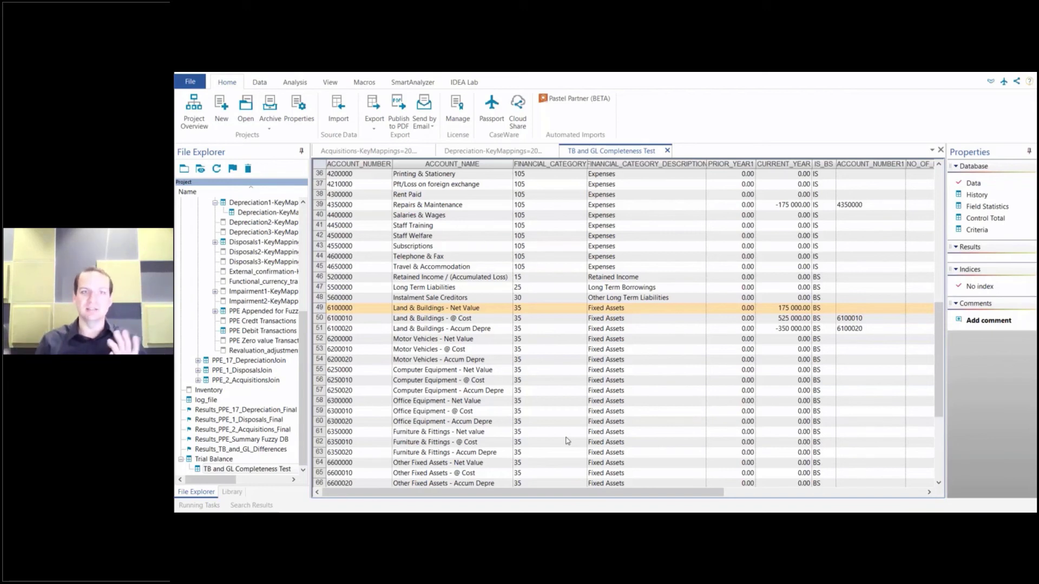
pyautogui.moveTo(544, 493); pyautogui.dragTo(751, 486)
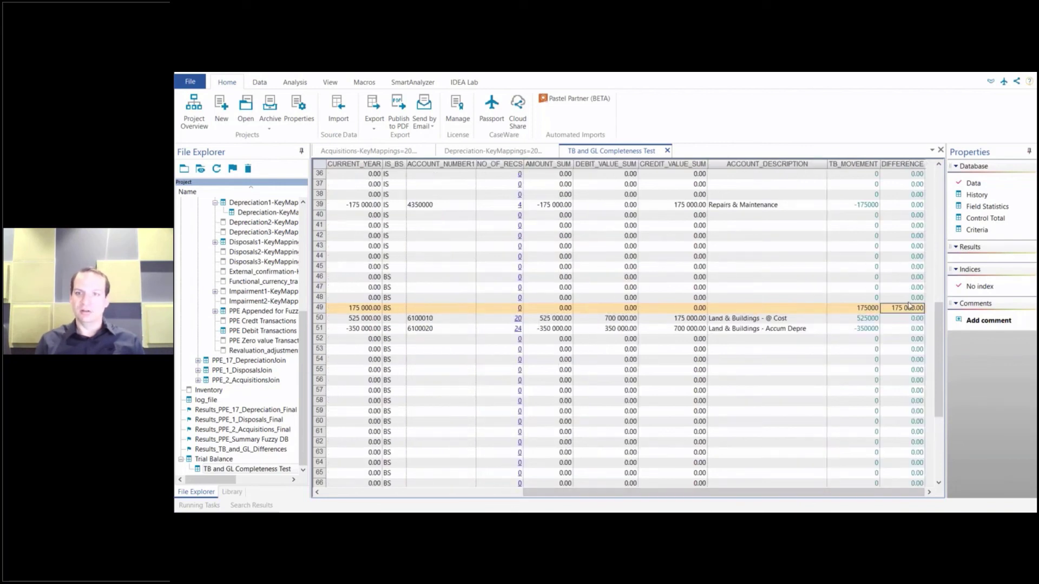
pyautogui.moveTo(909, 313)
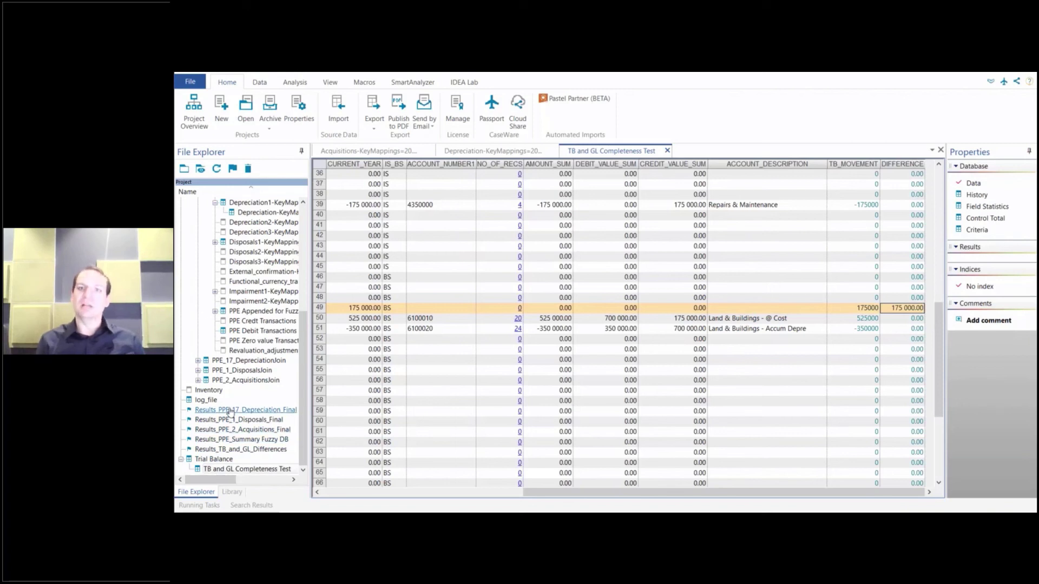
# Open the Results_PPE_2_Acquisitions_Final database and review its journal entry columns and records
pyautogui.click(210, 432)
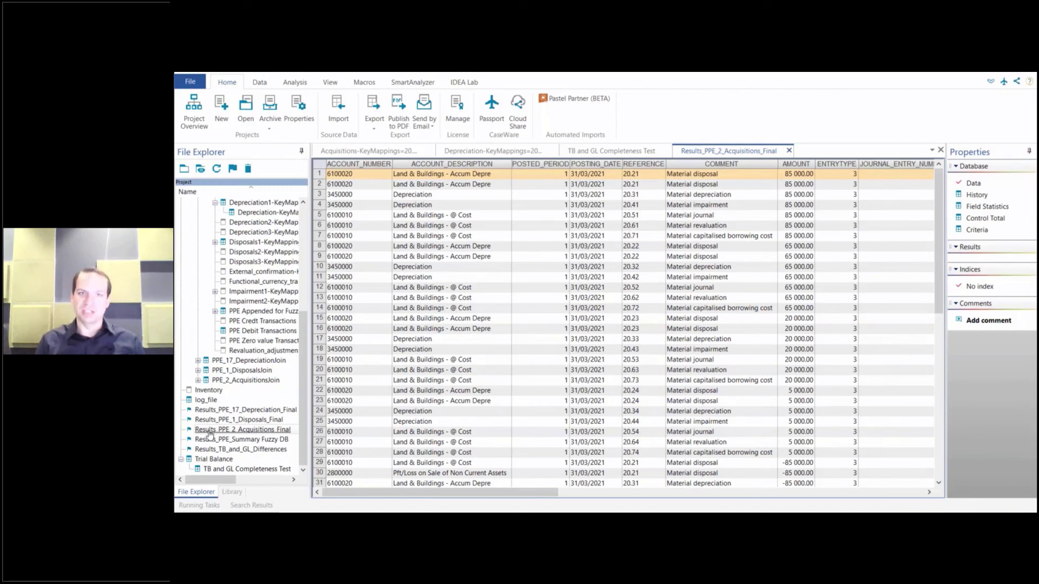
pyautogui.moveTo(491, 496); pyautogui.dragTo(606, 498)
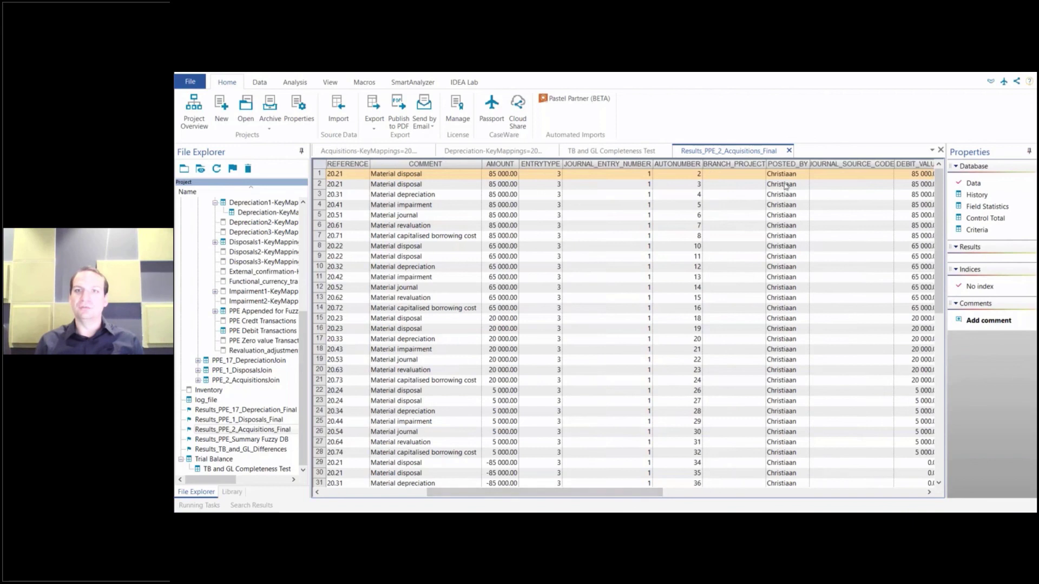
pyautogui.click(640, 176)
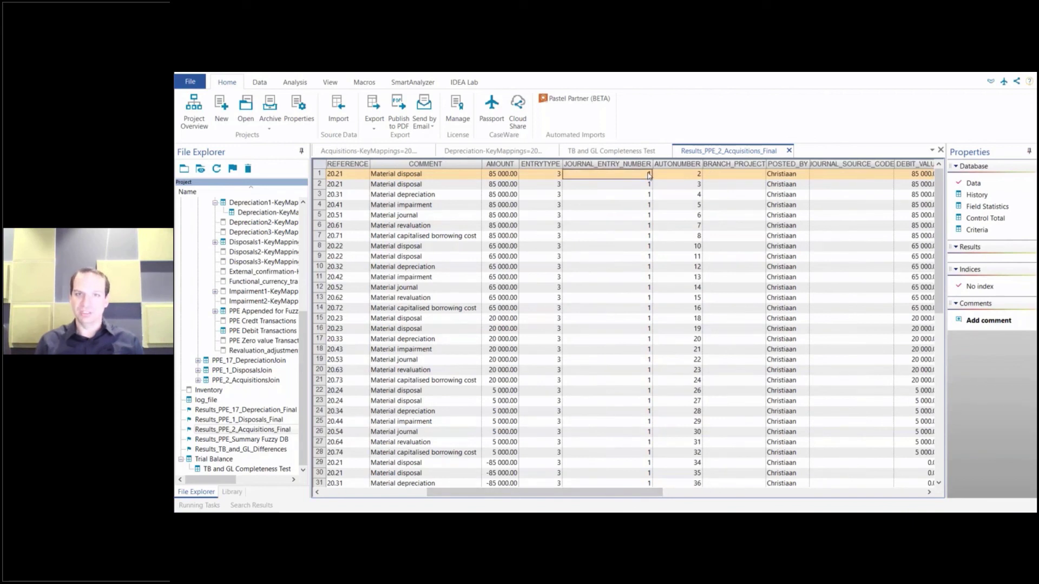
pyautogui.scroll(-4, 628, 342)
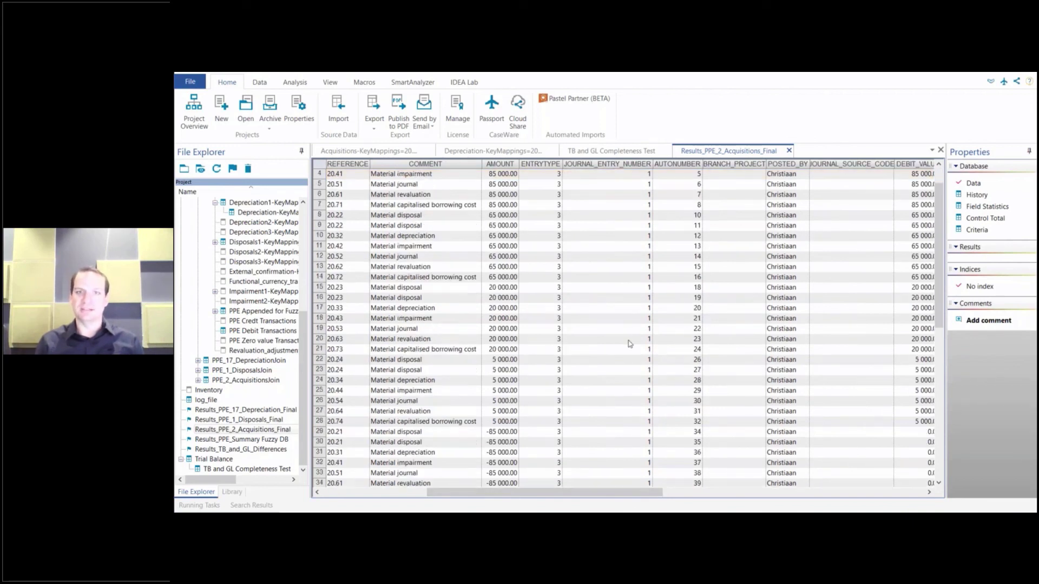
pyautogui.scroll(-6, 630, 344)
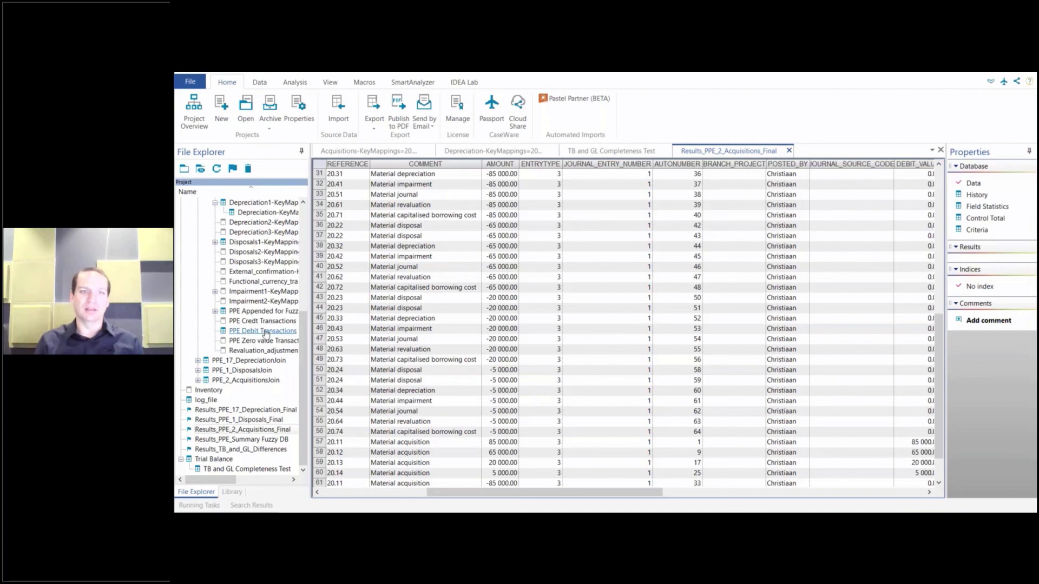
# Open the Acquisitions, Acquisitions1 and KeyMappings=20.20 databases under General Ledger, widening the File Explorer to show record counts
pyautogui.scroll(2, 264, 331)
pyautogui.scroll(5, 266, 333)
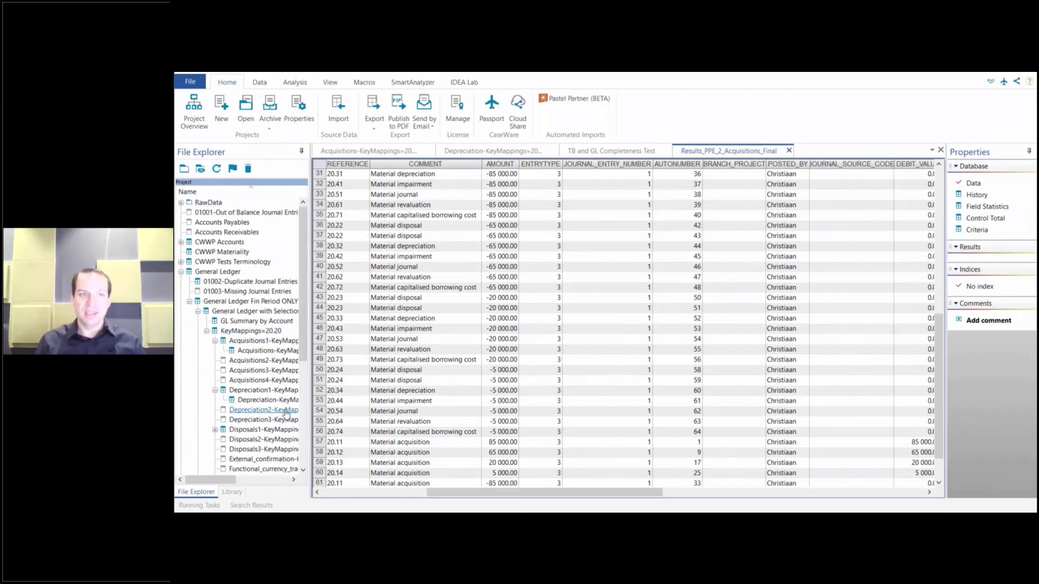
pyautogui.doubleClick(274, 352)
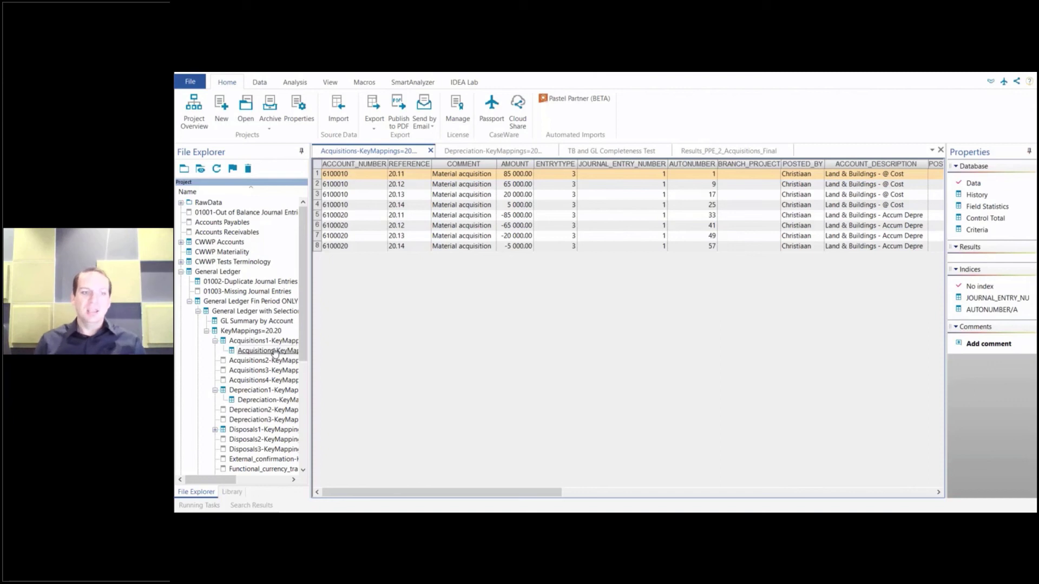
pyautogui.moveTo(310, 324); pyautogui.dragTo(403, 319)
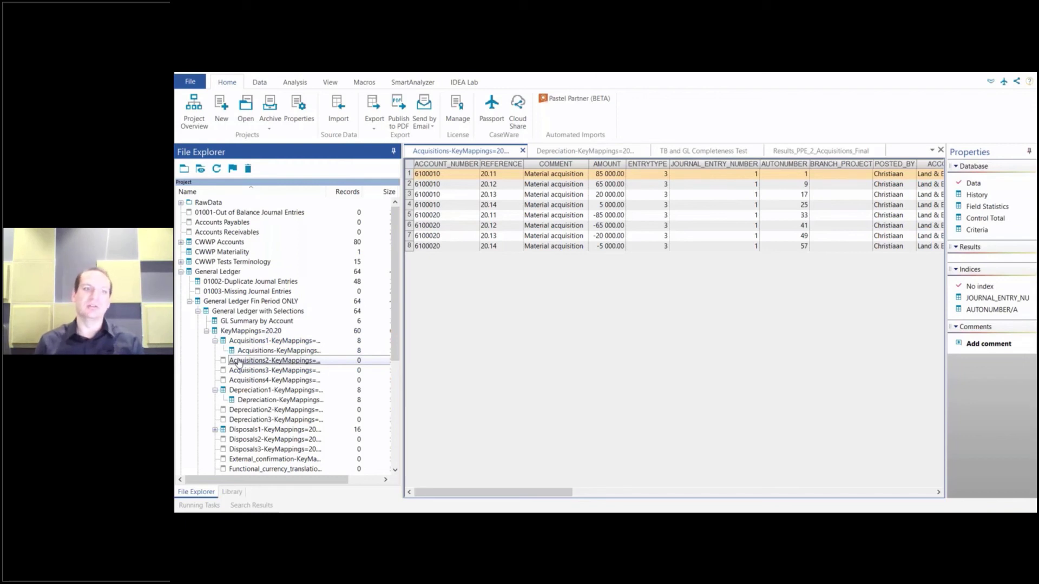
pyautogui.doubleClick(259, 341)
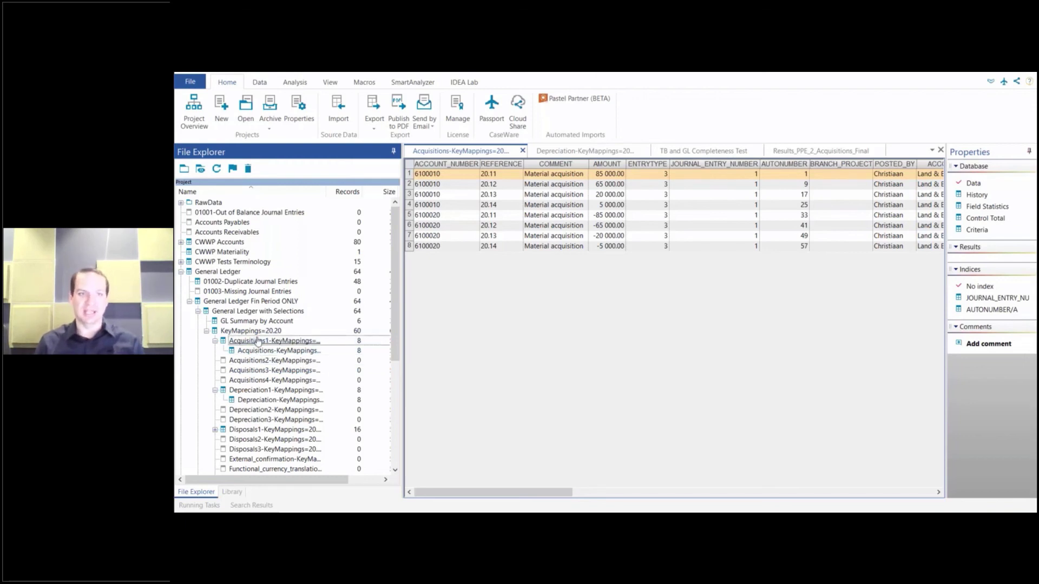
pyautogui.doubleClick(238, 332)
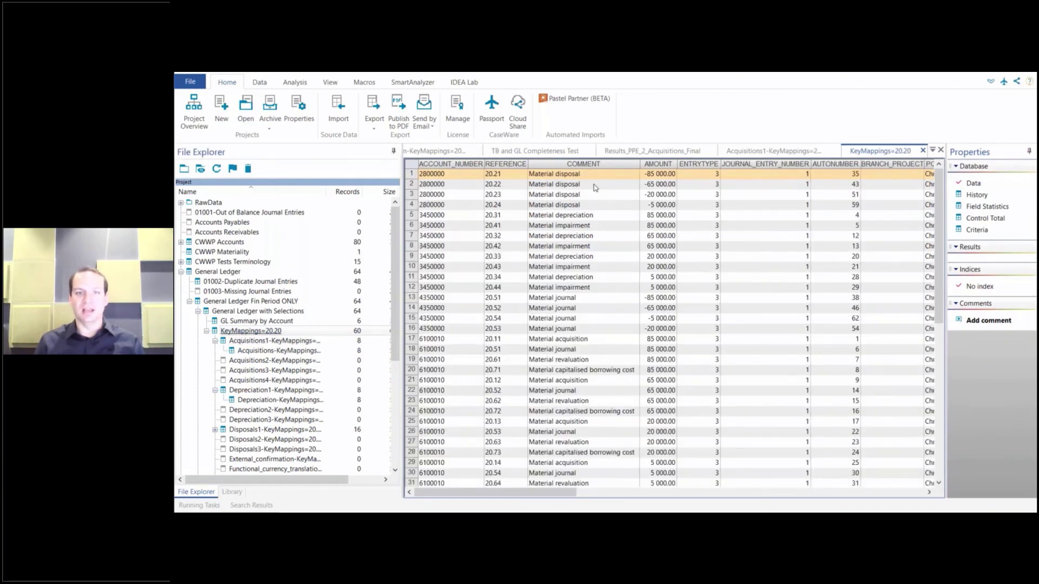
# Open GL Summary by Account and preview the underlying records of the Depreciation account in a widened extraction preview
pyautogui.doubleClick(259, 322)
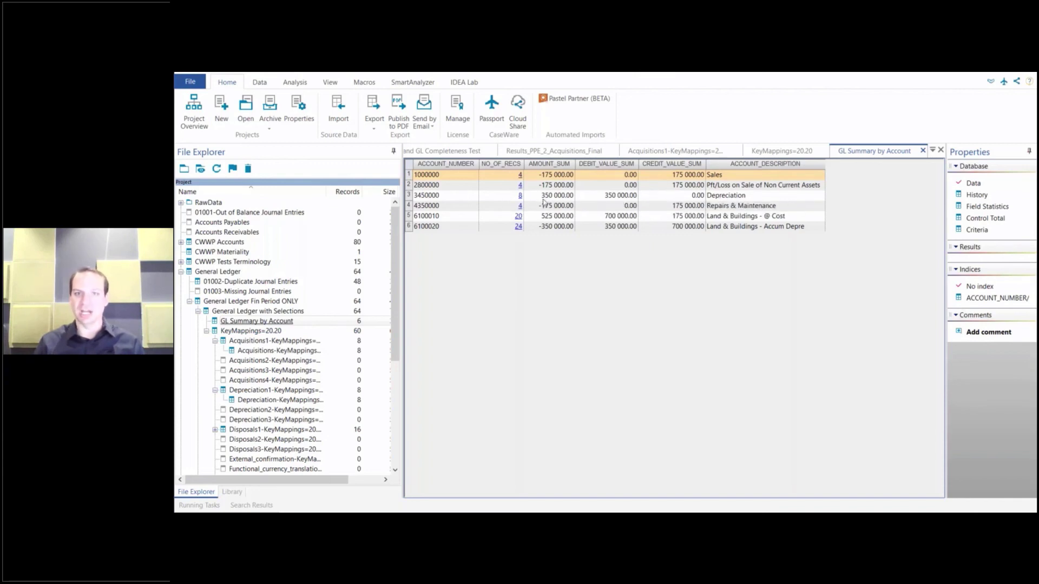
pyautogui.click(519, 196)
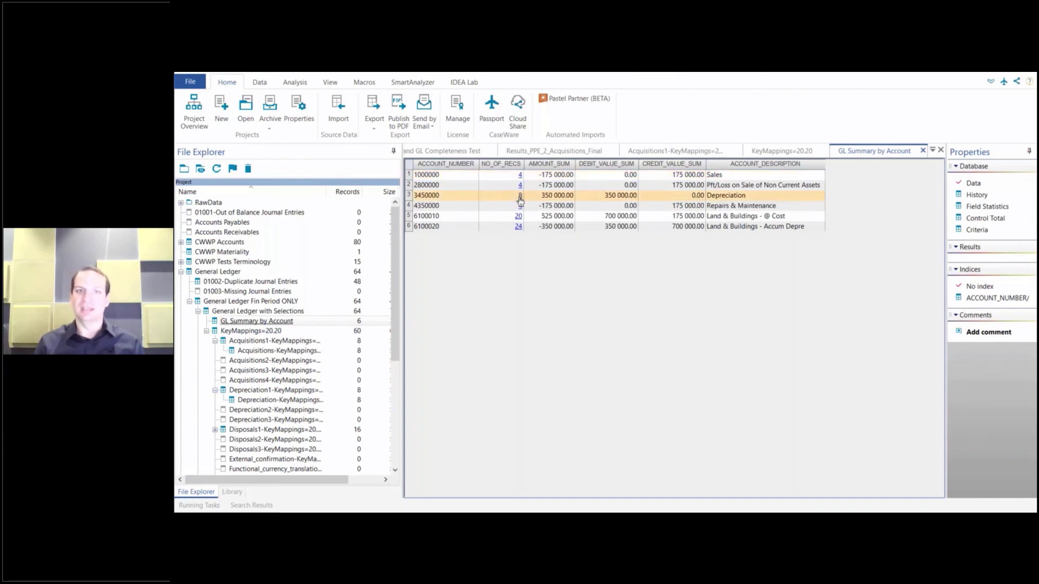
pyautogui.click(520, 198)
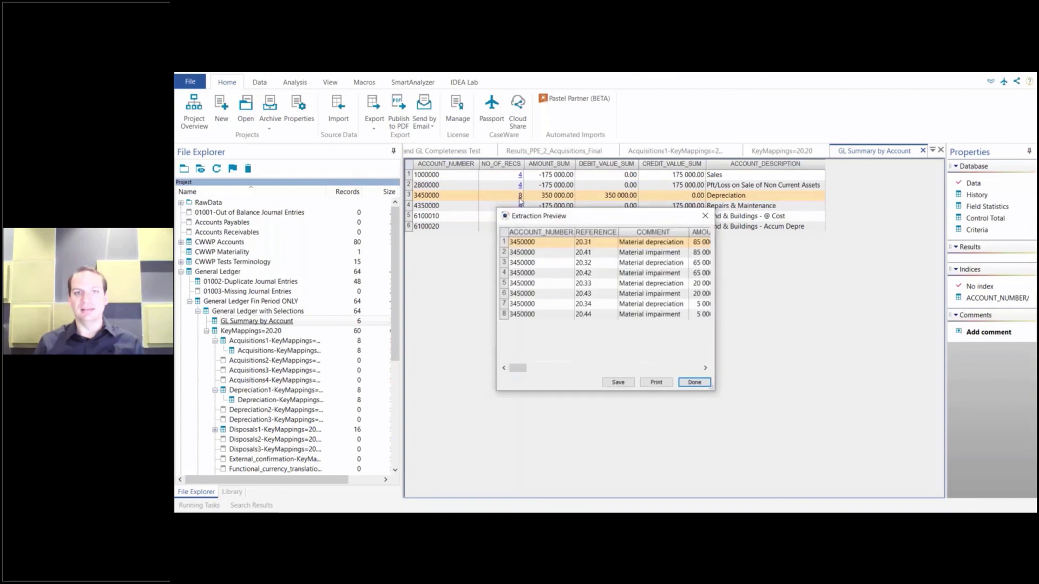
pyautogui.press('Tab')
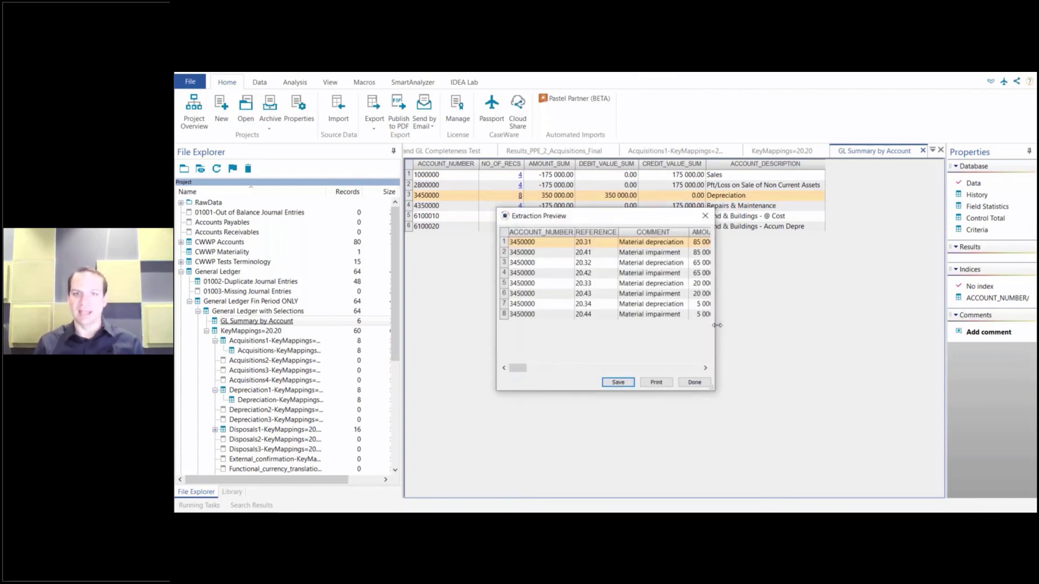
pyautogui.moveTo(717, 326); pyautogui.dragTo(935, 329)
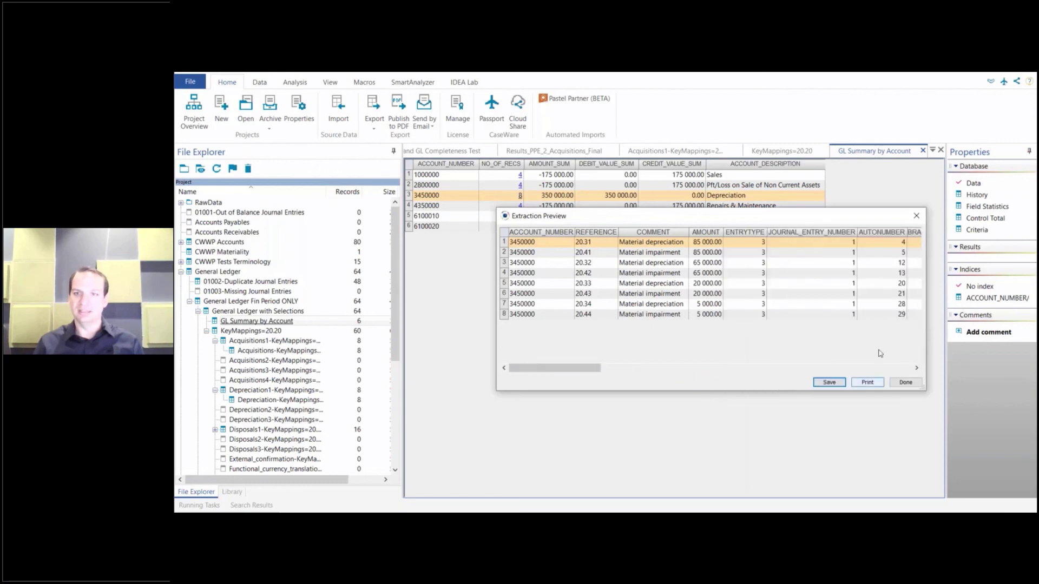
pyautogui.click(916, 217)
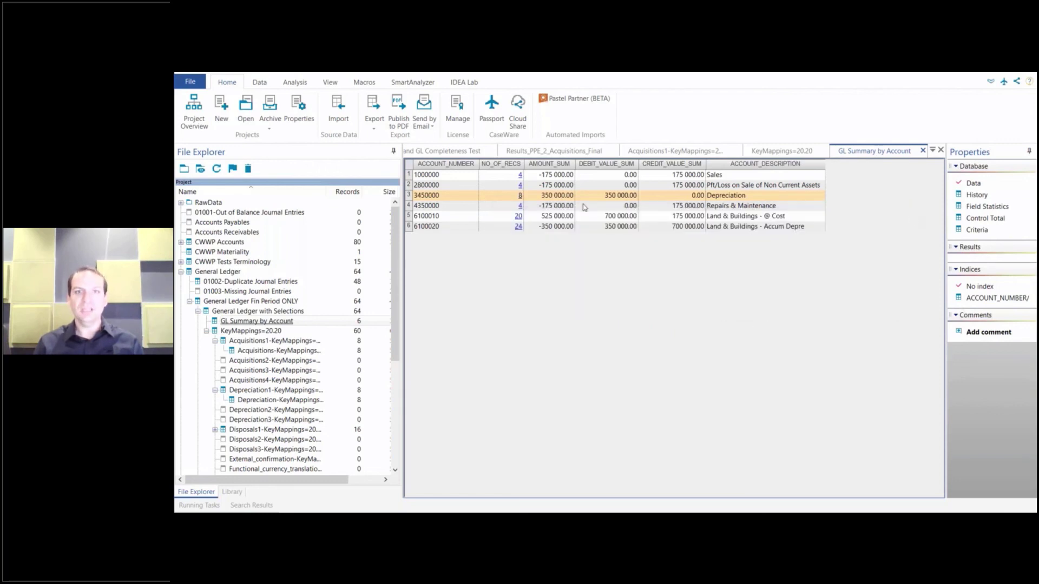
# Preview the Repairs & Maintenance account's underlying records and examine all columns through ACCOUNT_NUMBER1
pyautogui.click(518, 209)
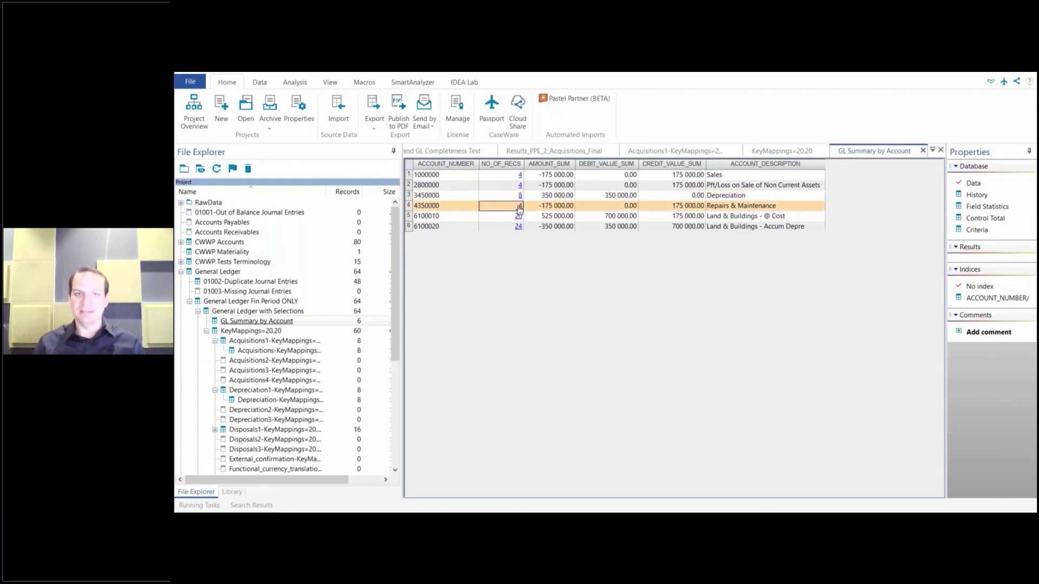
pyautogui.doubleClick(751, 207)
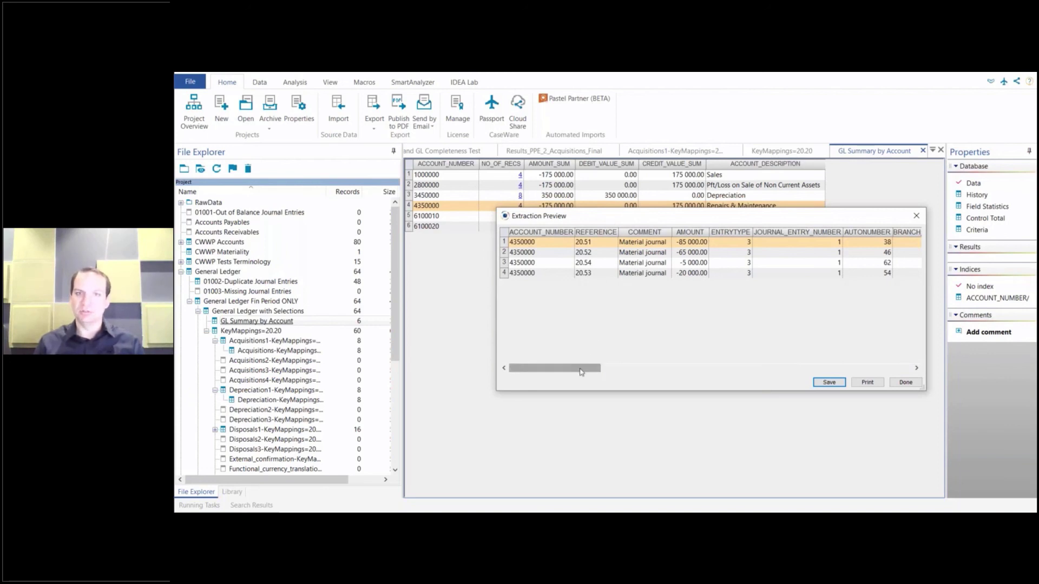
pyautogui.moveTo(582, 372); pyautogui.dragTo(673, 371)
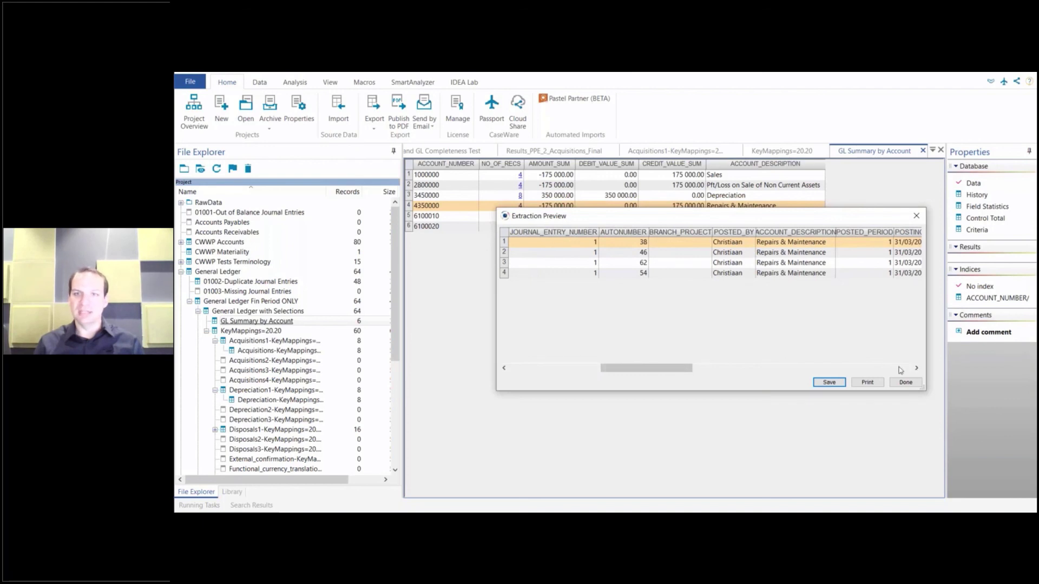
pyautogui.moveTo(669, 367); pyautogui.dragTo(577, 368)
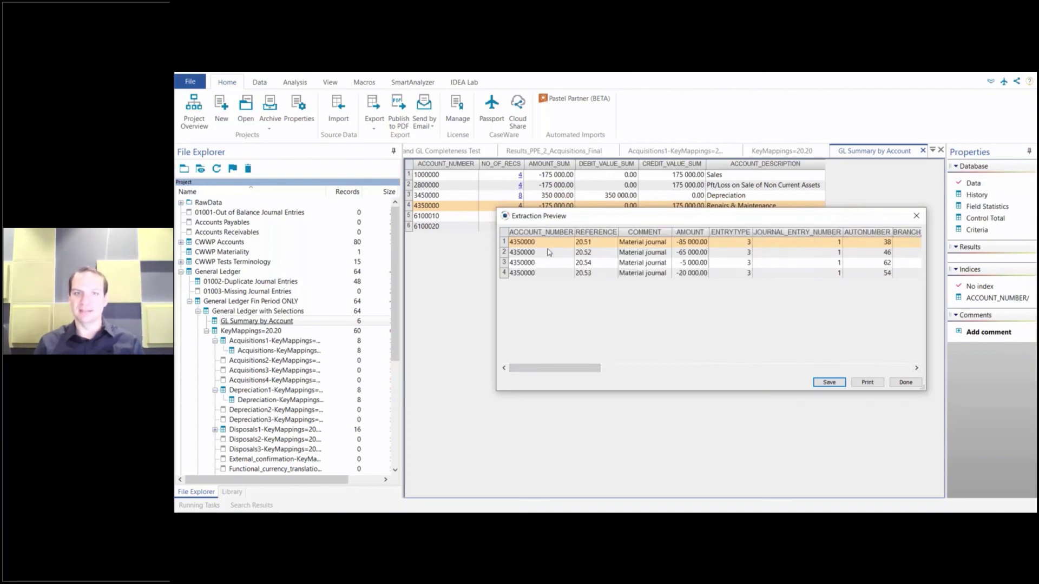
pyautogui.click(916, 368)
pyautogui.click(916, 369)
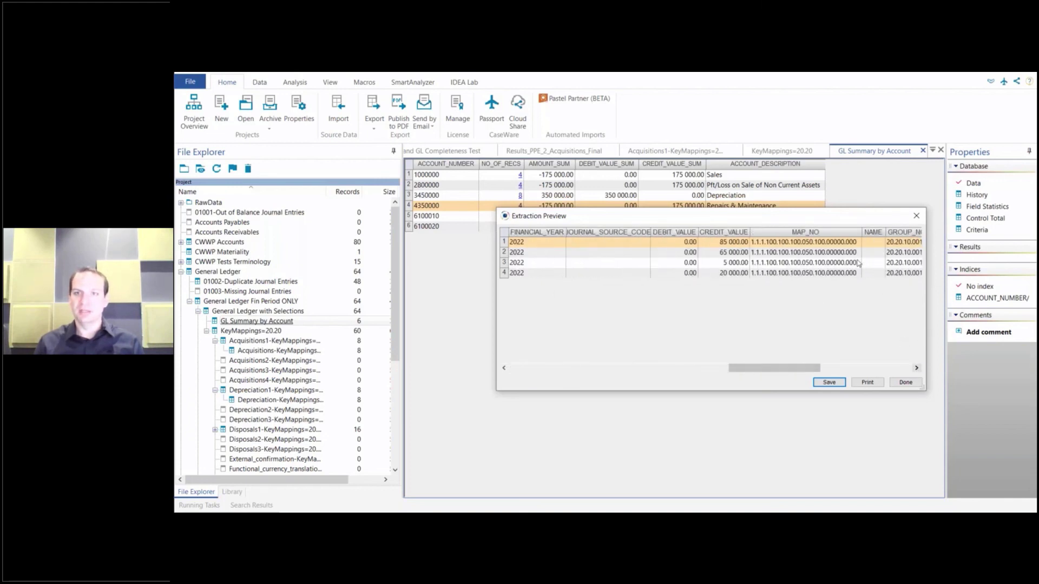
pyautogui.click(916, 368)
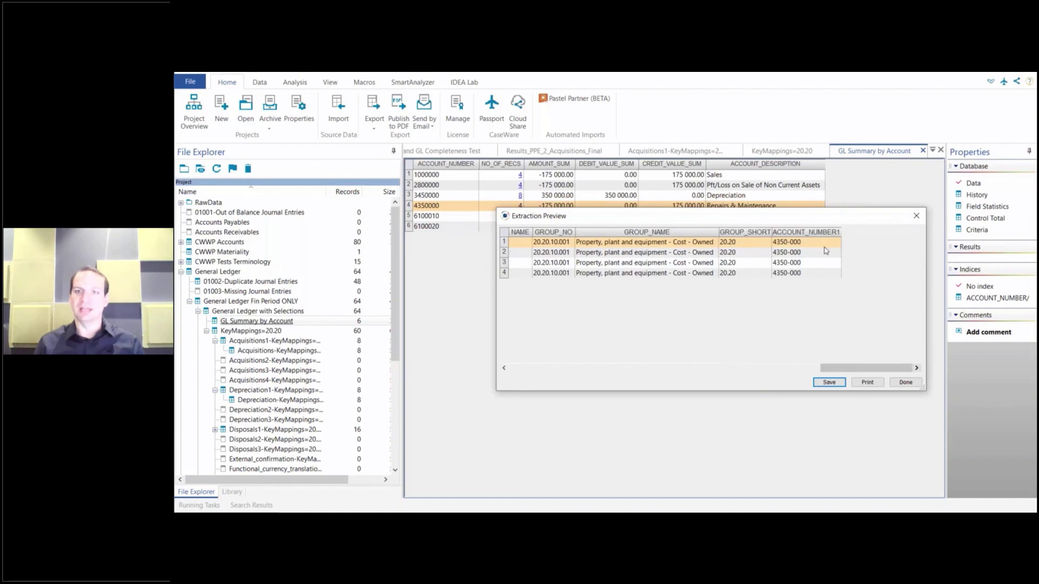
pyautogui.click(908, 385)
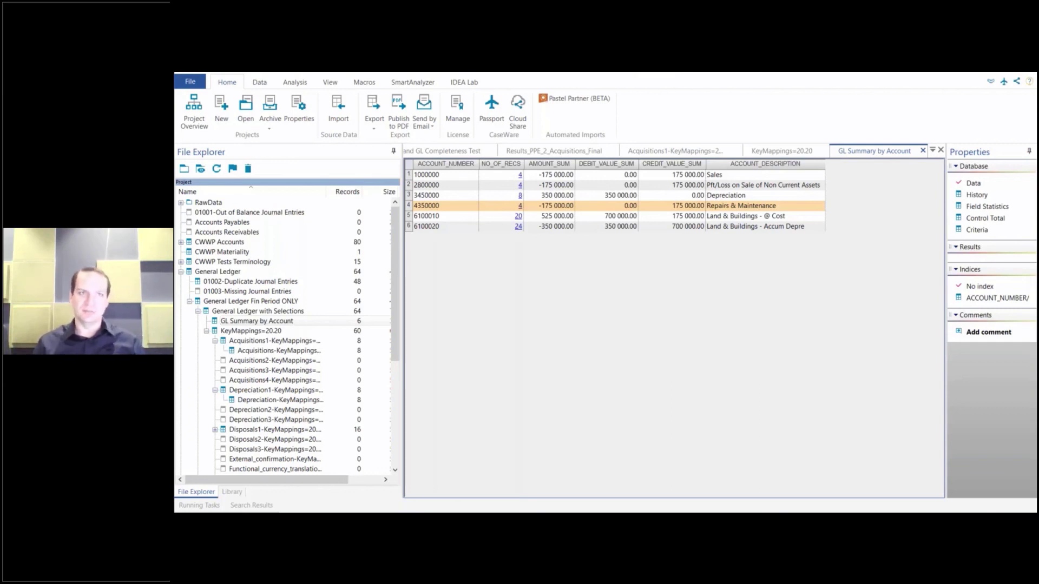
# Switch to Working Papers, reopen the Acquisitions-KeyMappings=20.20 result in IDEA and examine its mapping, group and TEST_RESULT columns
pyautogui.hotkey('alt', 'Tab')
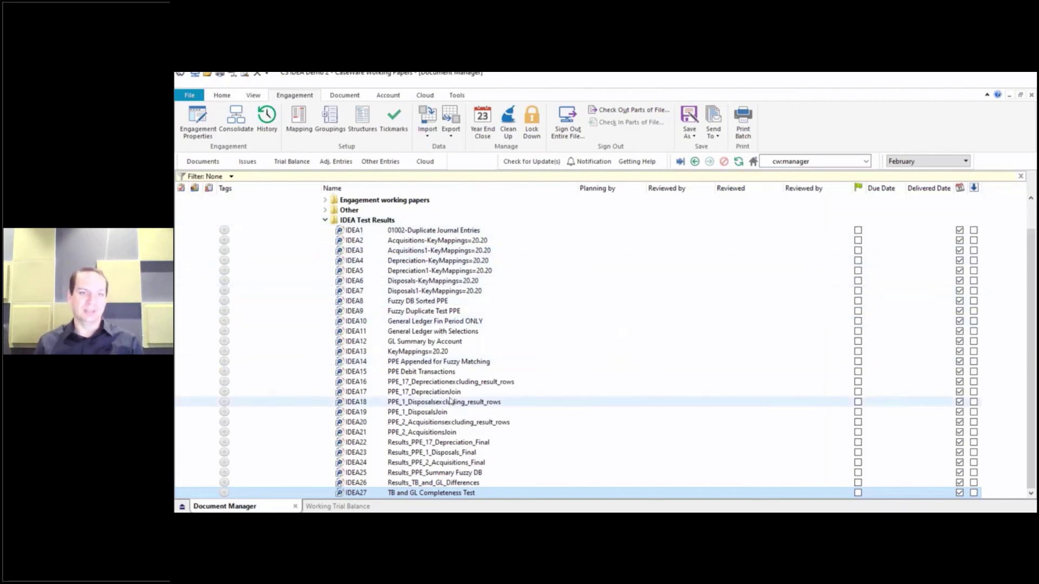
pyautogui.doubleClick(423, 245)
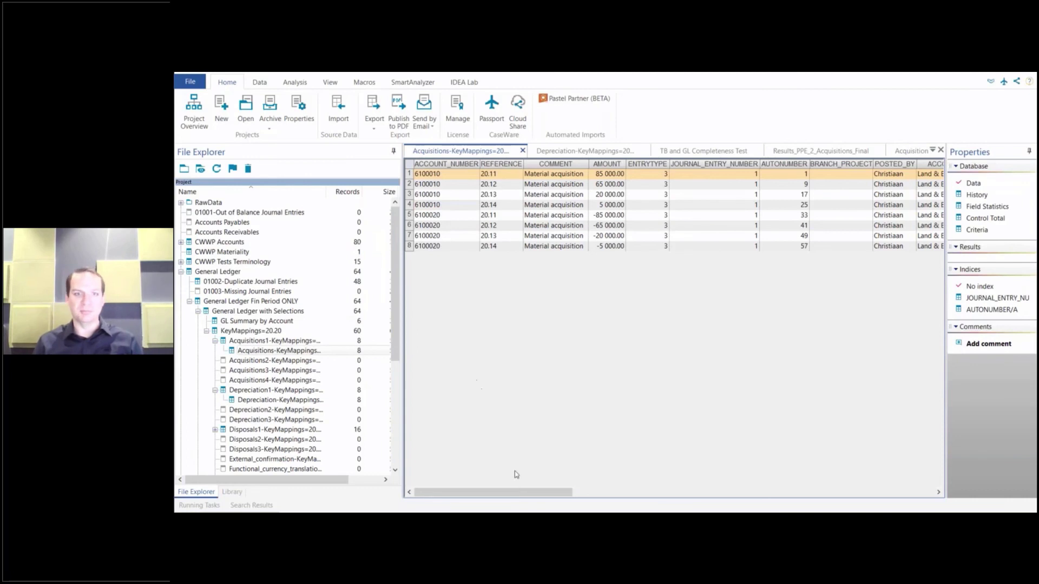
pyautogui.moveTo(508, 492); pyautogui.dragTo(917, 492)
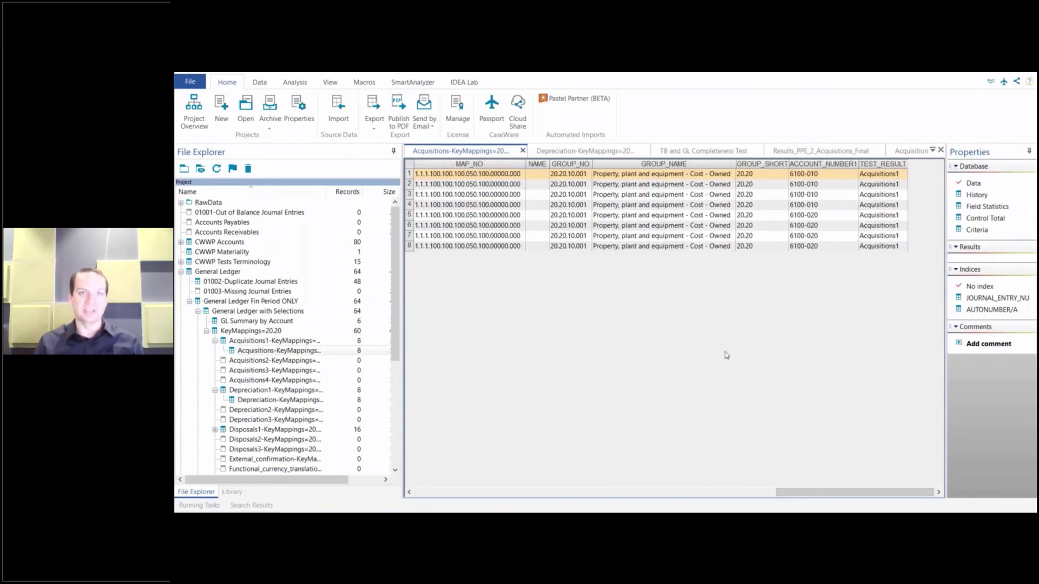
# Check the options for emailing the Acquisitions-KeyMappings=20.20 database, and examine its columns from ACCOUNT_NUMBER through TEST_RESULT
pyautogui.click(431, 122)
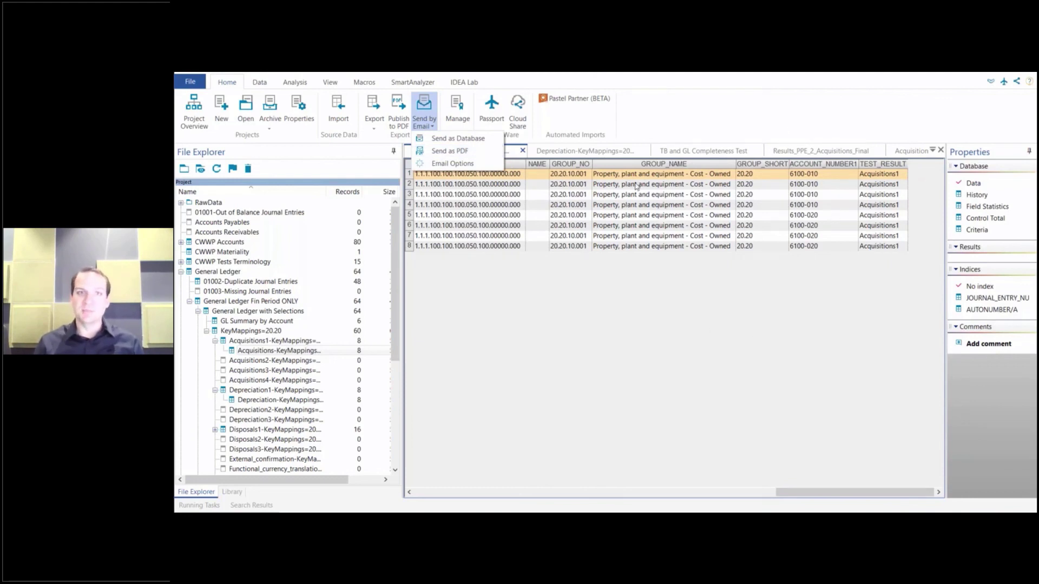
pyautogui.click(691, 120)
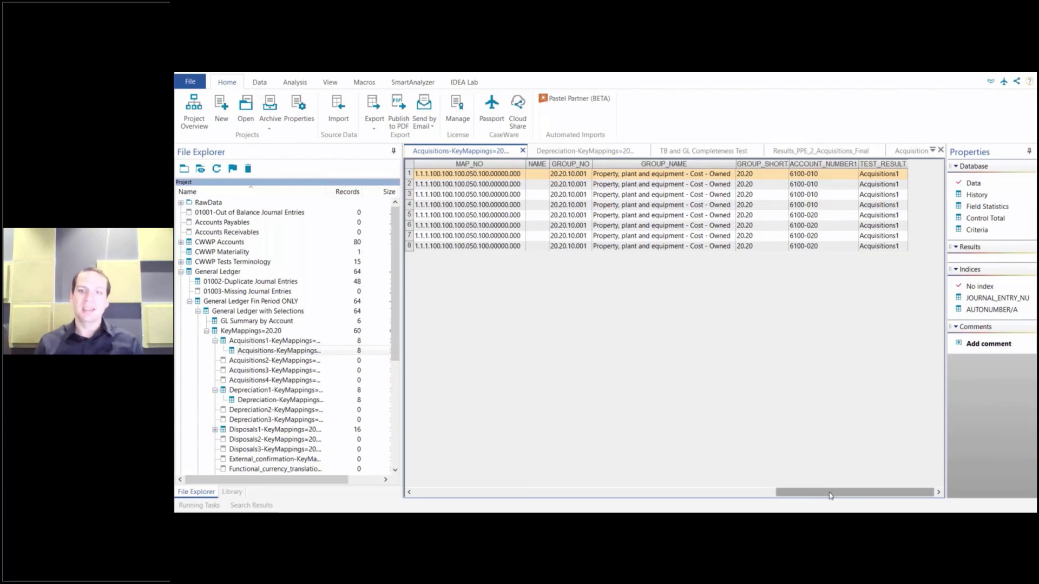
pyautogui.moveTo(831, 494); pyautogui.dragTo(461, 496)
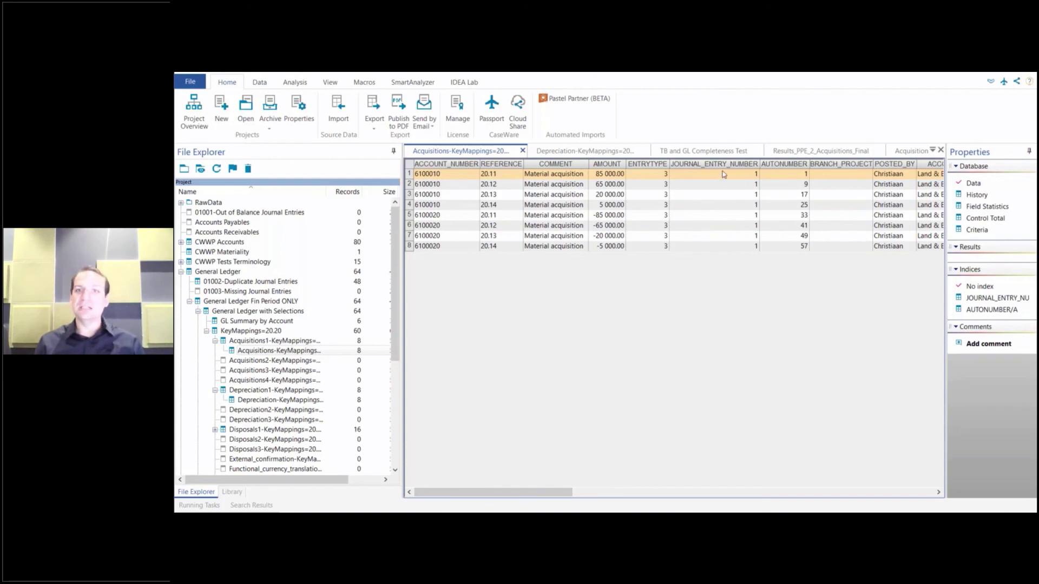
pyautogui.moveTo(511, 494); pyautogui.dragTo(872, 495)
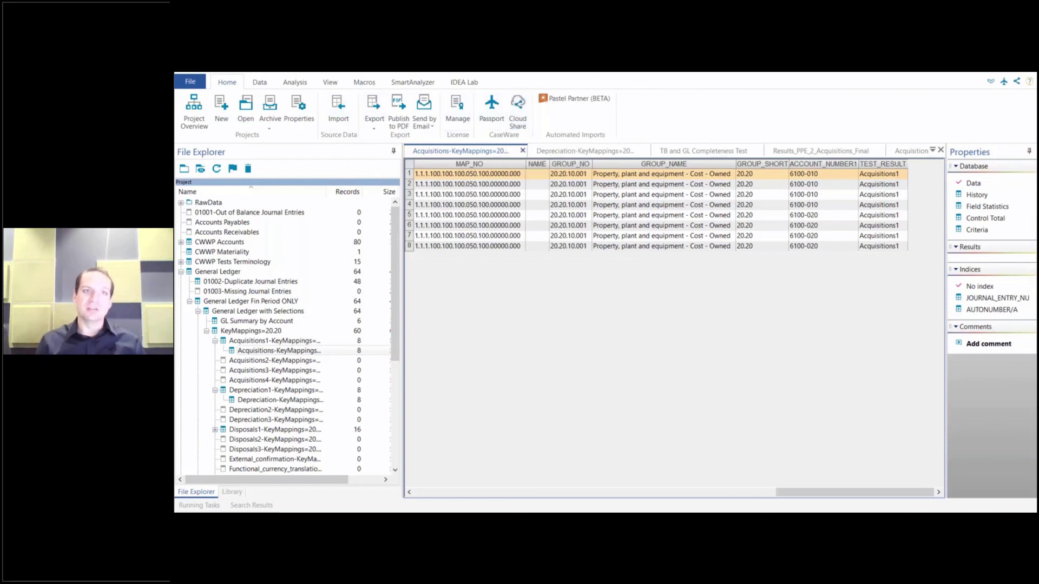
# Switch to Working Papers and open the linked 01002-Duplicate Journal Entries test result in IDEA
pyautogui.hotkey('alt', 'Tab')
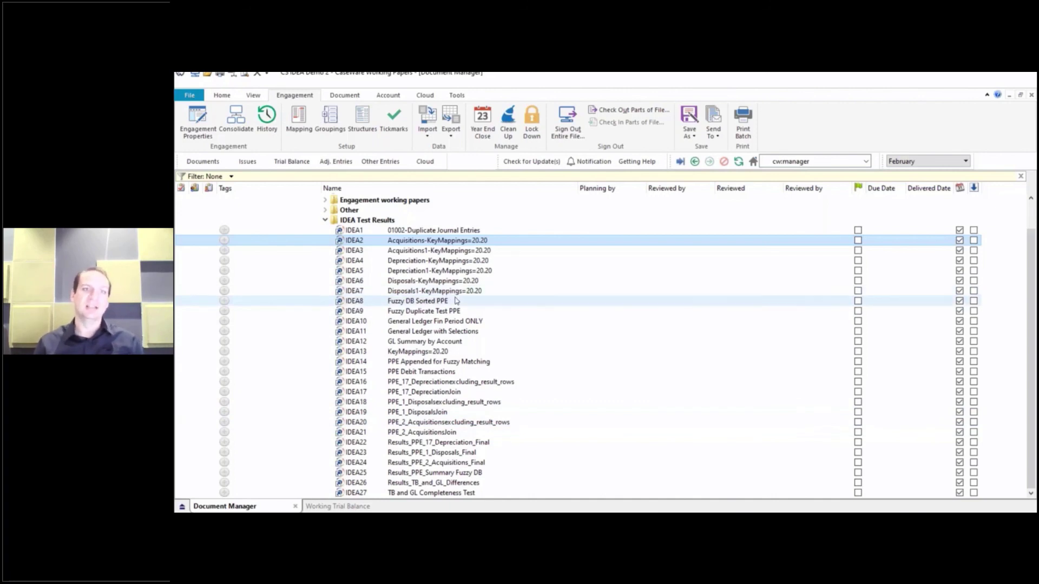
pyautogui.doubleClick(455, 231)
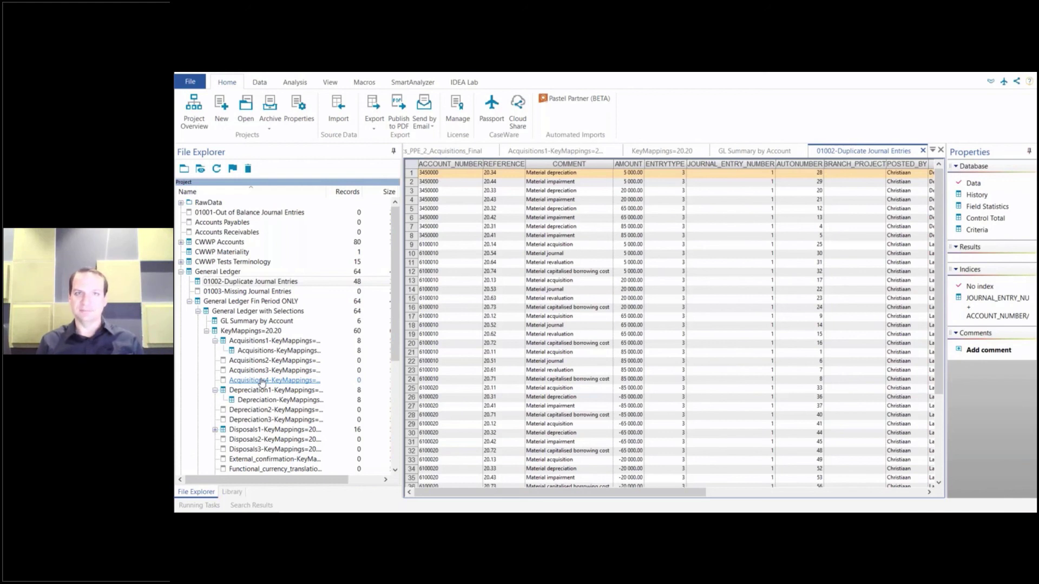
pyautogui.hotkey('alt', 'Tab')
pyautogui.press('Right')
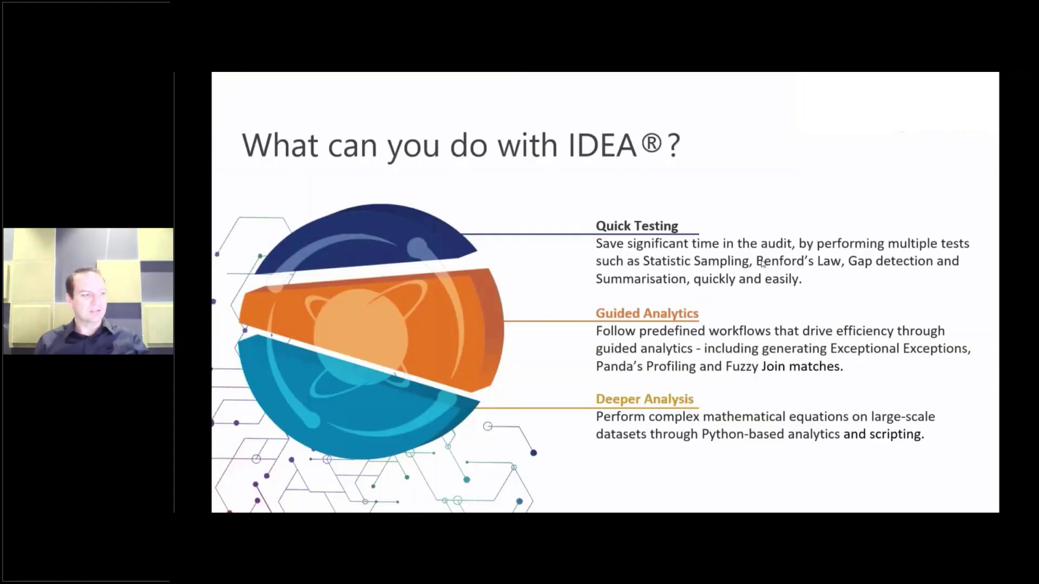